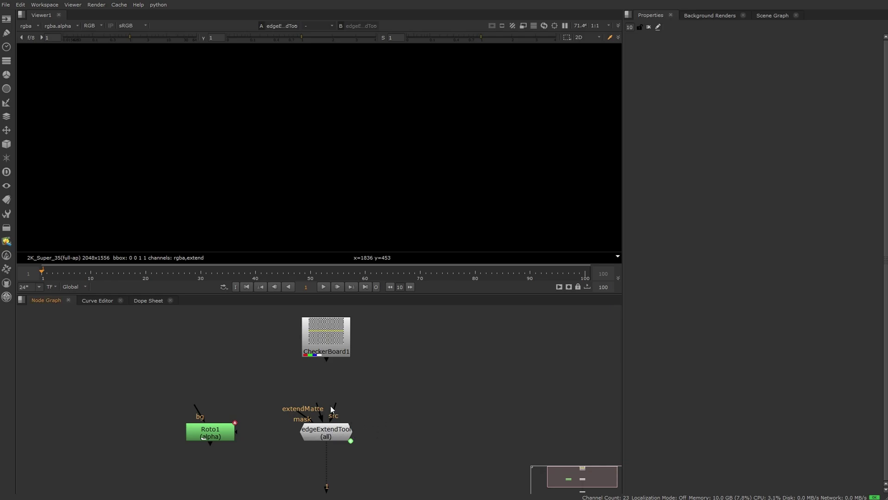
Connect CheckerBoard1 to edgeExtendTool's src and drag down the bottom vertex of Roto1's Bezier1.
left_click_drag(333, 409, 197, 432)
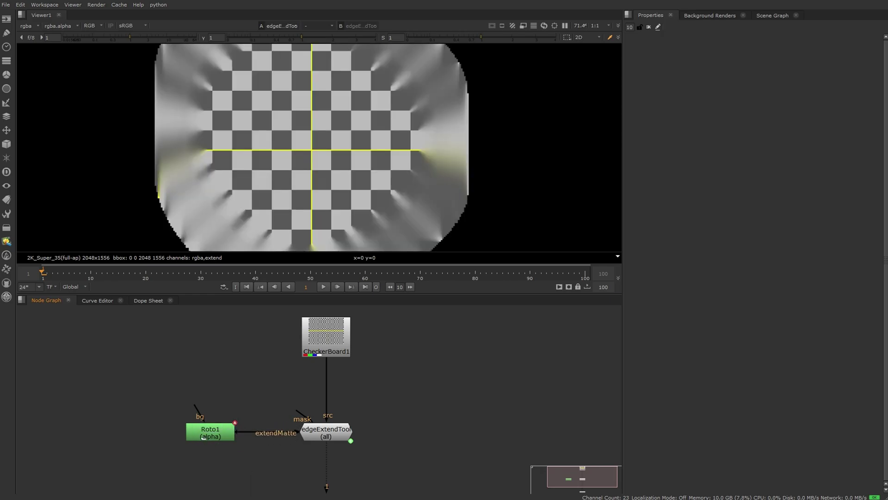
double_click(213, 437)
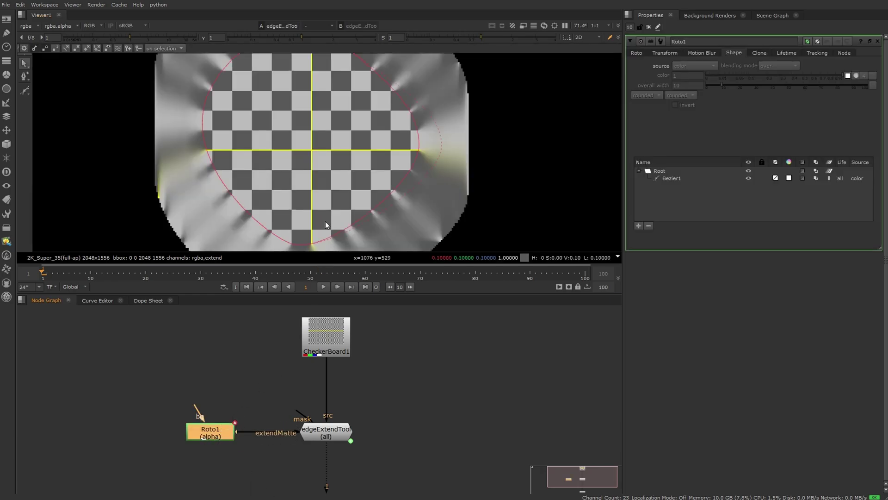
middle_click_drag(295, 240, 284, 195)
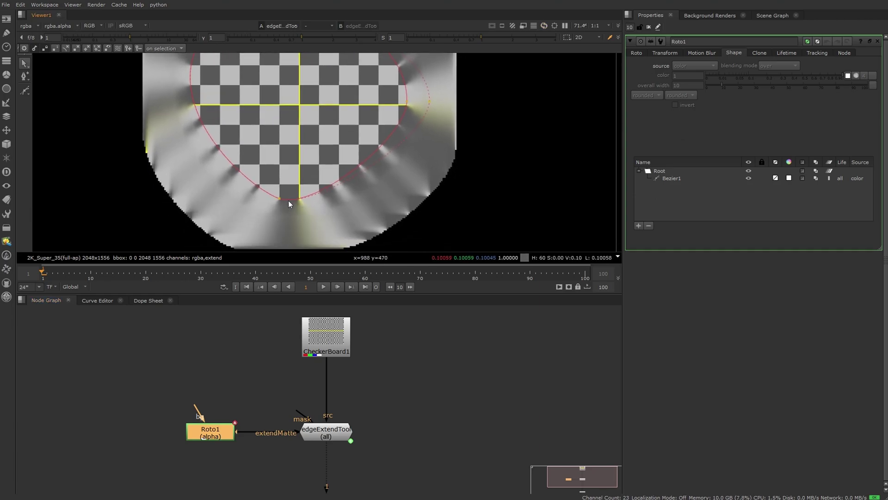
left_click(280, 198)
mouse_move(280, 198)
left_mouse_down()
mouse_move(287, 166)
mouse_move(285, 208)
left_mouse_up()
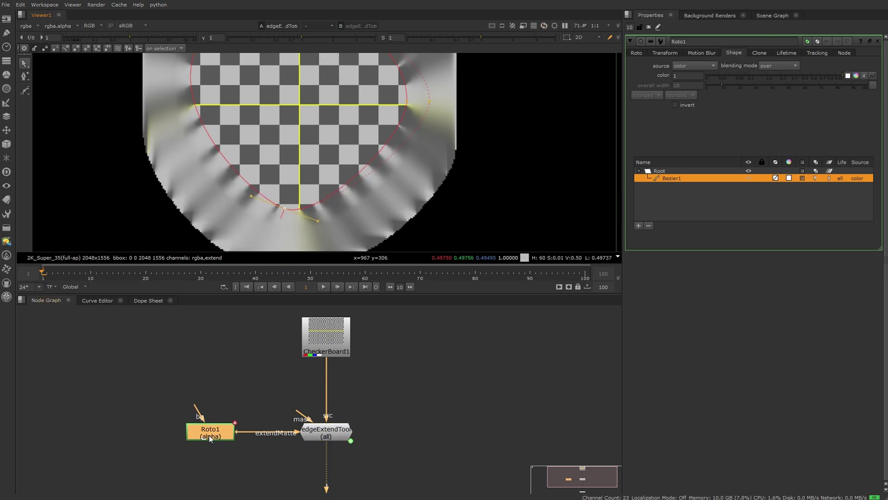
left_click(439, 199)
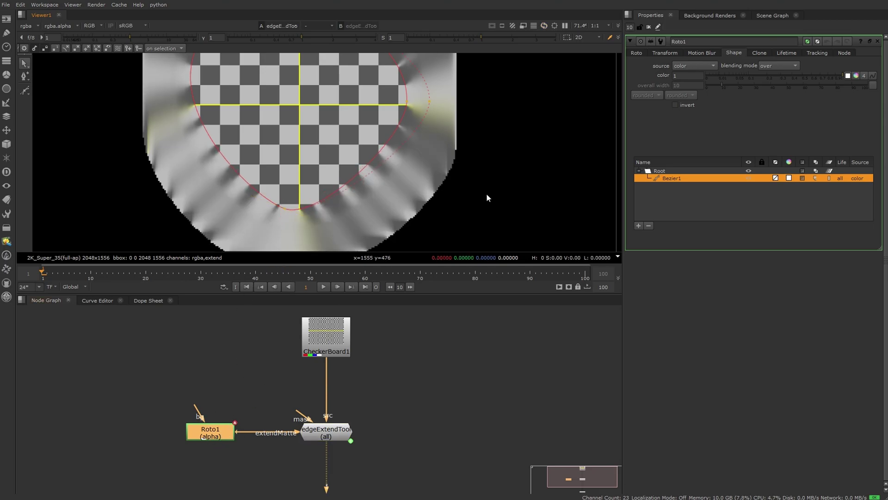
left_click(649, 26)
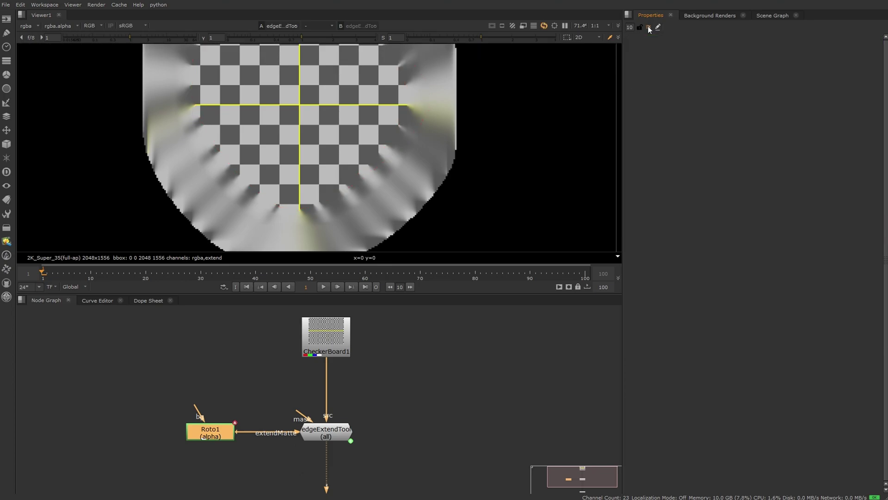
Open edgeExtendTool's properties and reposition the Roto1 and CheckerBoard1 nodes in the Node Graph.
left_click(433, 441)
double_click(328, 431)
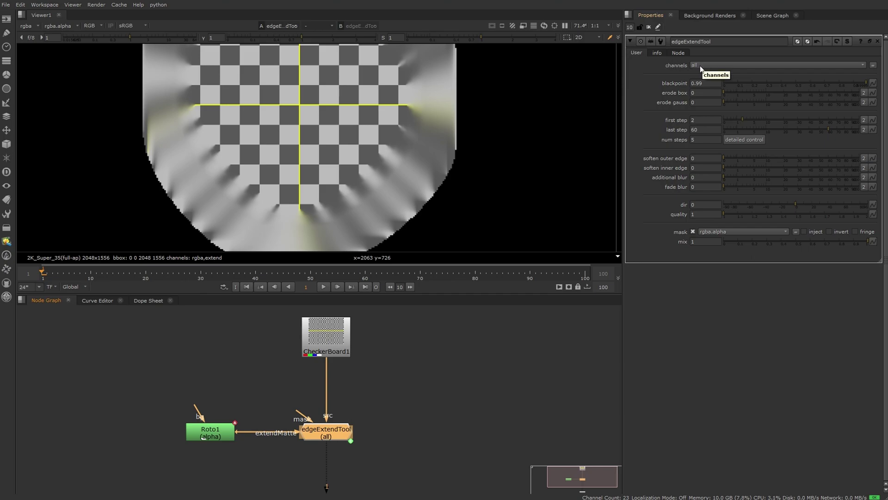
mouse_move(216, 434)
left_mouse_down()
mouse_move(234, 376)
mouse_move(221, 438)
left_mouse_up()
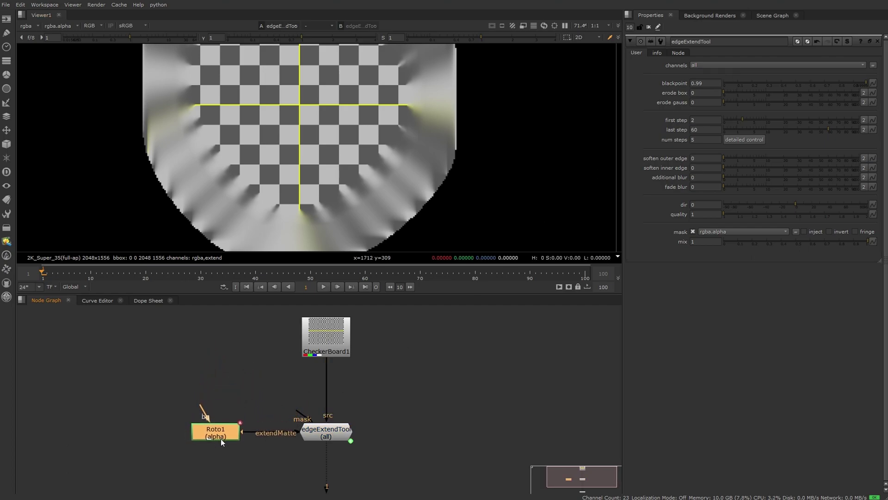
left_click_drag(327, 339, 326, 342)
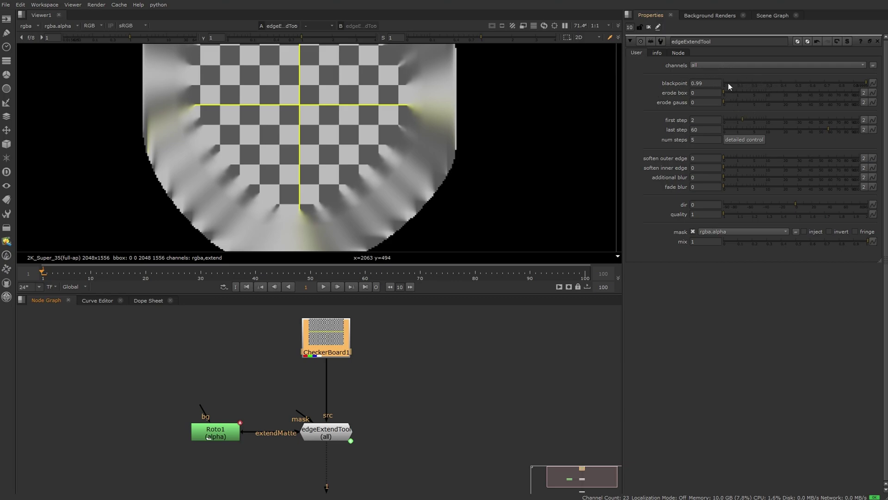
mouse_move(233, 434)
left_mouse_down()
mouse_move(236, 396)
mouse_move(231, 432)
left_mouse_up()
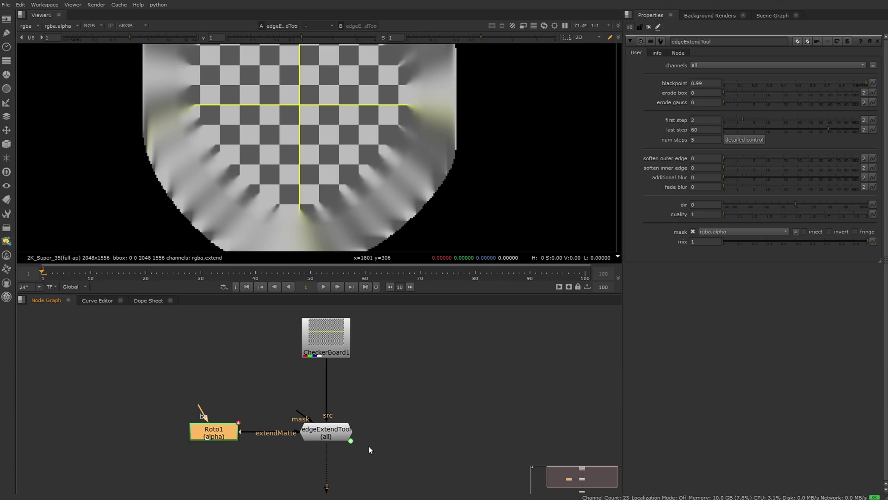
Zoom the Viewer in, show Roto1's outline, and lower blackpoint to 0.985.
scroll(409, 96, "up", 3)
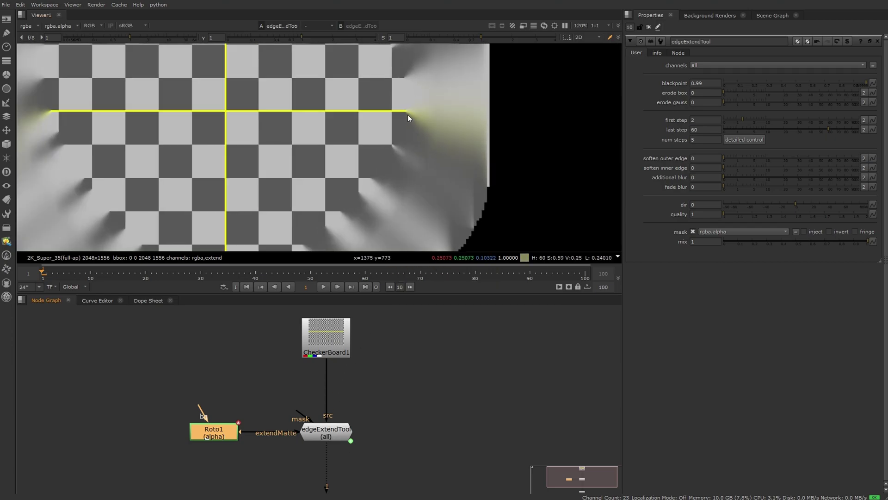
double_click(206, 435)
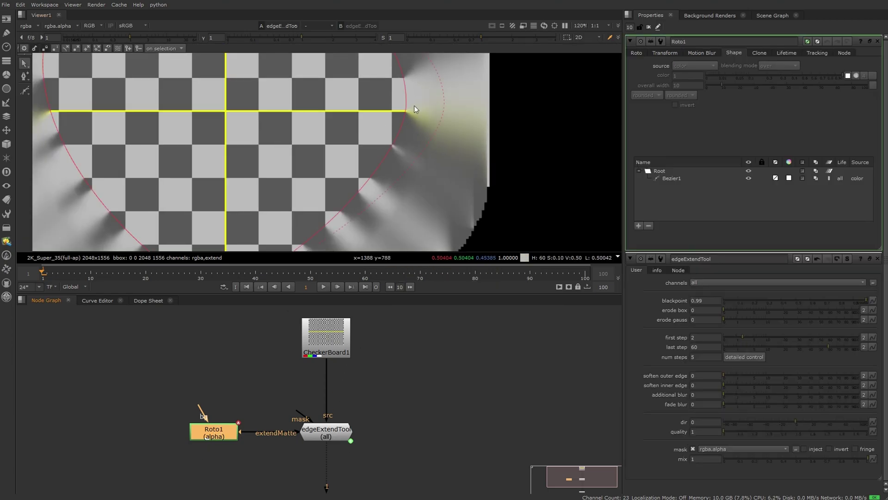
scroll(416, 121, "up", 3)
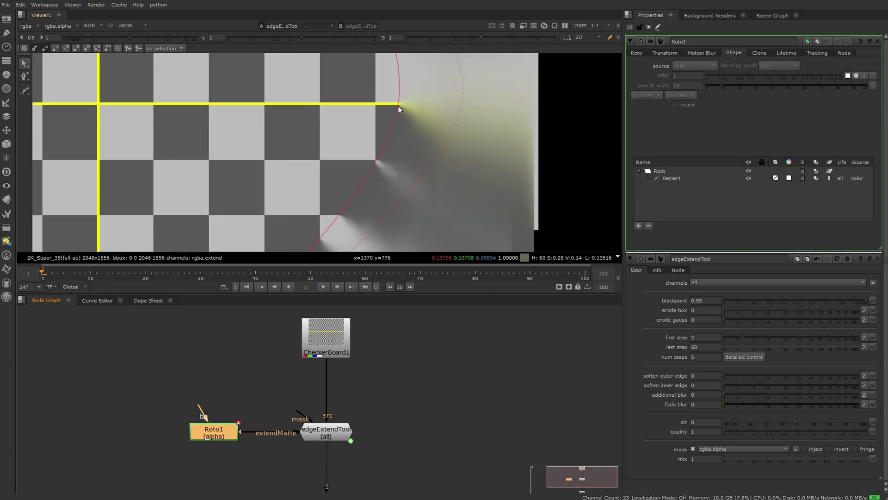
mouse_move(862, 300)
left_mouse_down()
mouse_move(726, 305)
mouse_move(864, 304)
left_mouse_up()
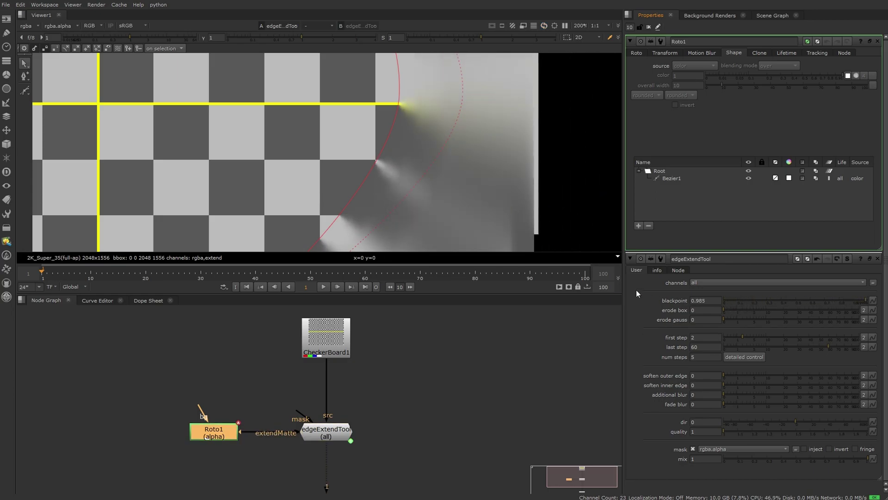
left_click(878, 41)
Try erode box at 16 before returning it to 0, and set blackpoint to 0.995.
left_click(727, 94)
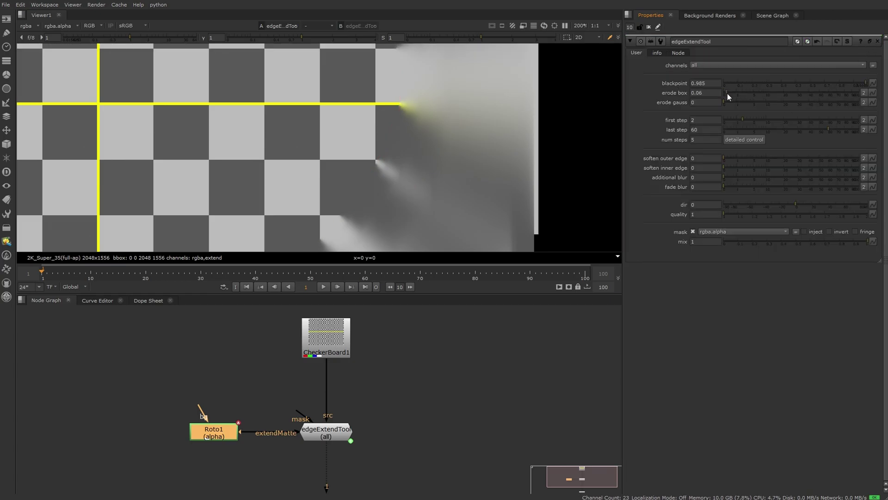
left_click_drag(737, 94, 778, 94)
left_click_drag(865, 82, 868, 84)
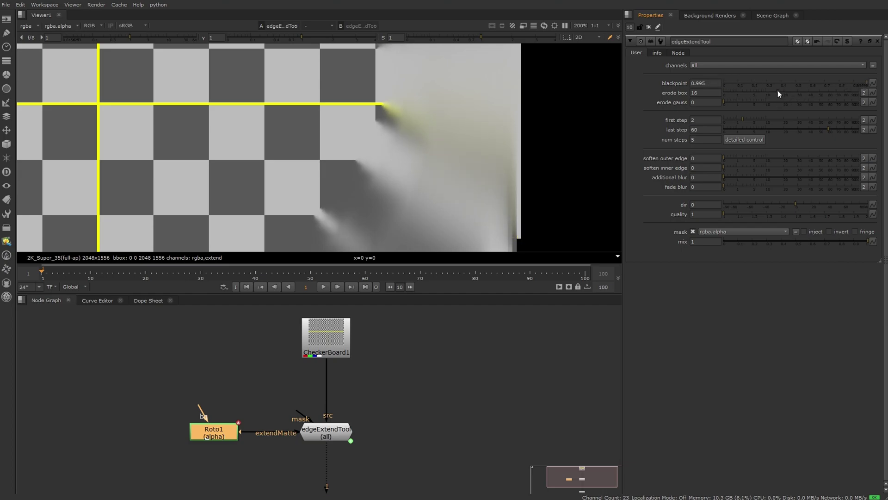
mouse_move(779, 91)
left_mouse_down()
mouse_move(831, 97)
mouse_move(725, 98)
mouse_move(860, 108)
mouse_move(721, 108)
left_mouse_up()
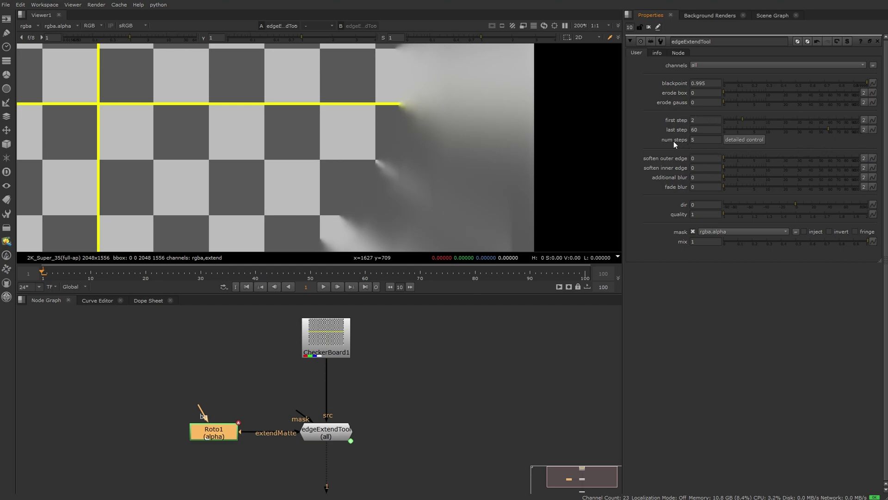
left_click(740, 141)
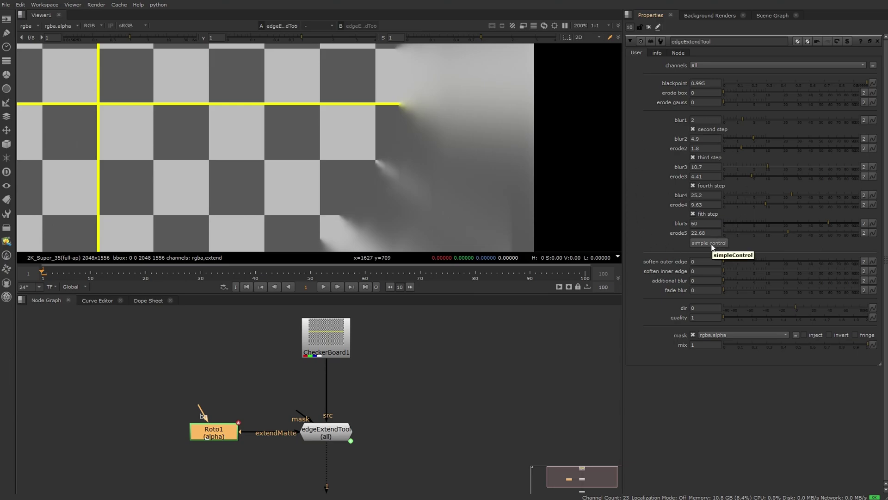
Zero erode5, blur5 and blur2, and reduce erode4.
left_click_drag(790, 232, 695, 228)
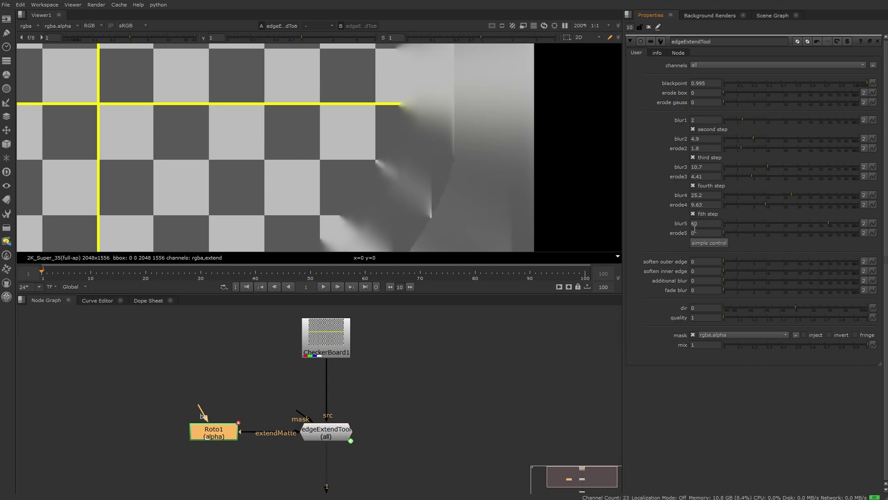
left_click_drag(766, 224, 724, 167)
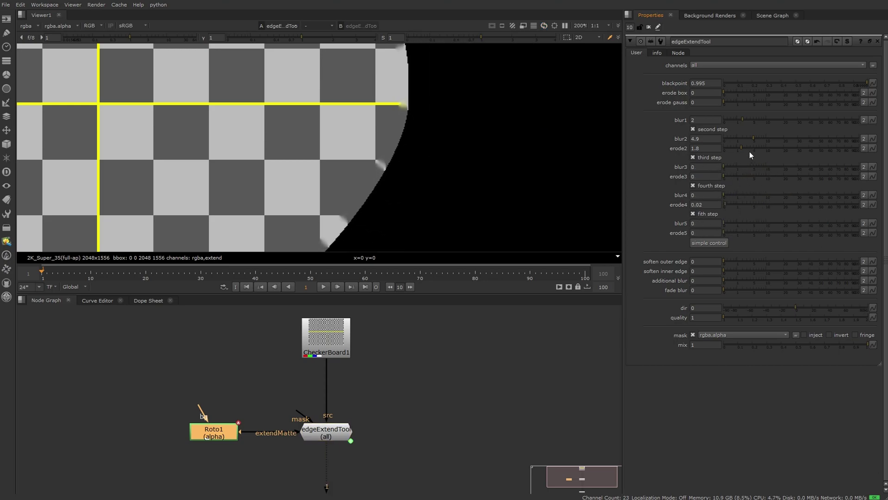
left_click_drag(753, 139, 721, 139)
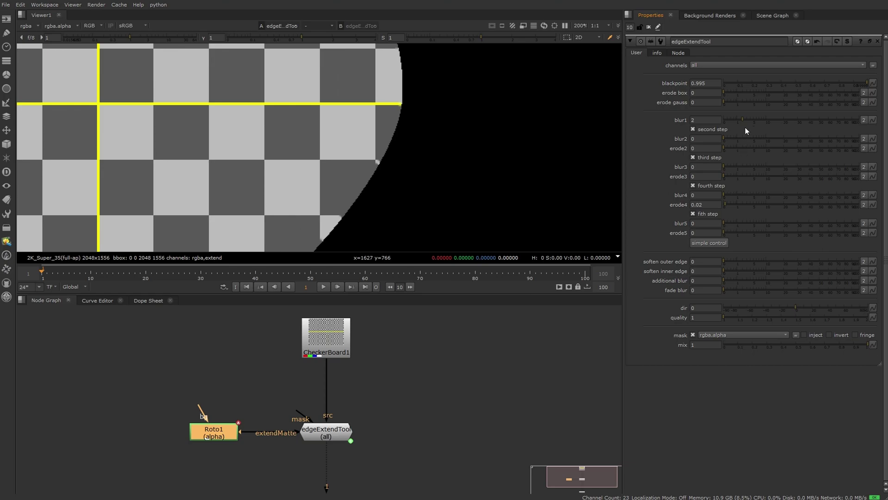
Set blur1 4.8, blur2 18.5, erode2 3.4, blur3 78 and erode3 15.
left_click_drag(742, 118, 817, 120)
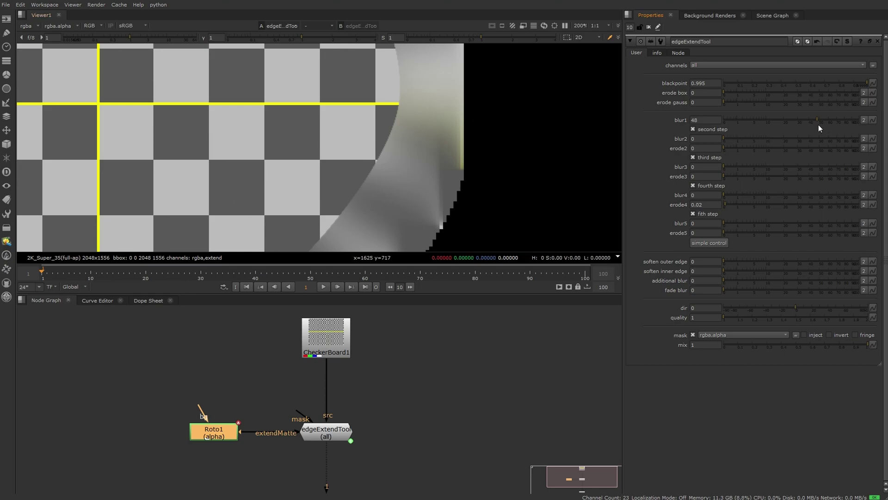
mouse_move(817, 121)
left_mouse_down()
mouse_move(753, 120)
mouse_move(740, 138)
mouse_move(781, 142)
left_mouse_up()
left_click_drag(725, 149, 747, 148)
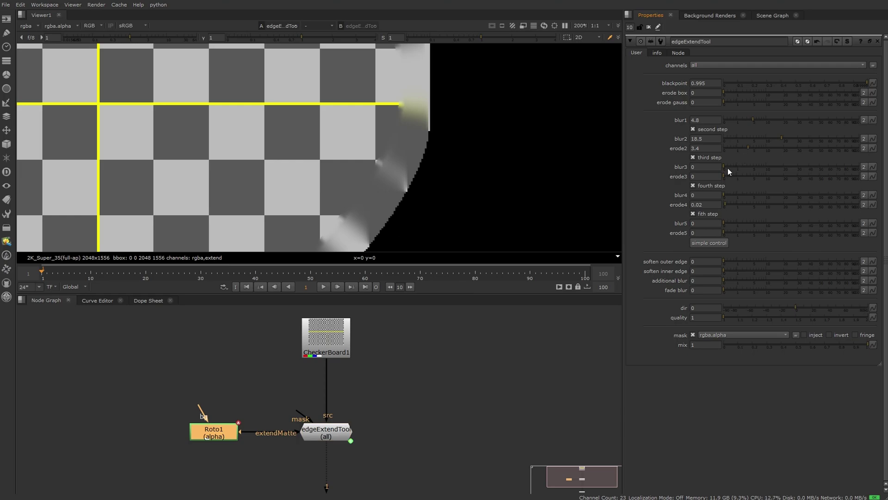
left_click_drag(733, 165, 843, 171)
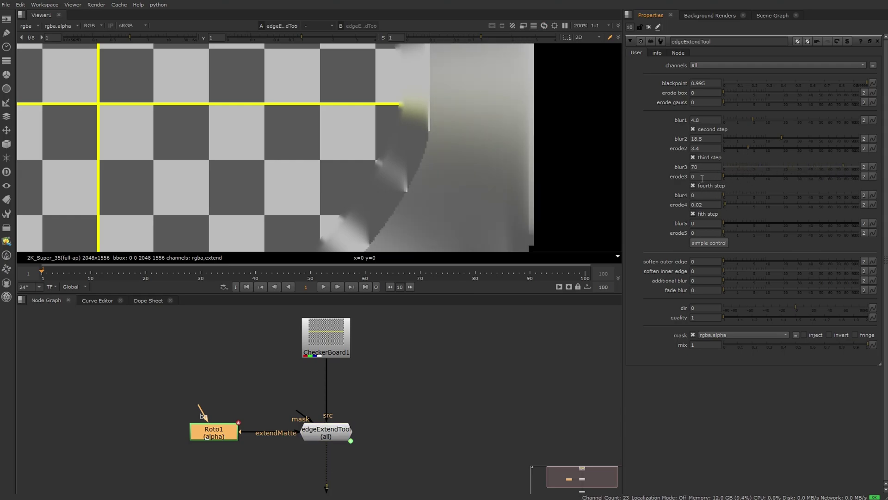
left_click_drag(725, 177, 765, 179)
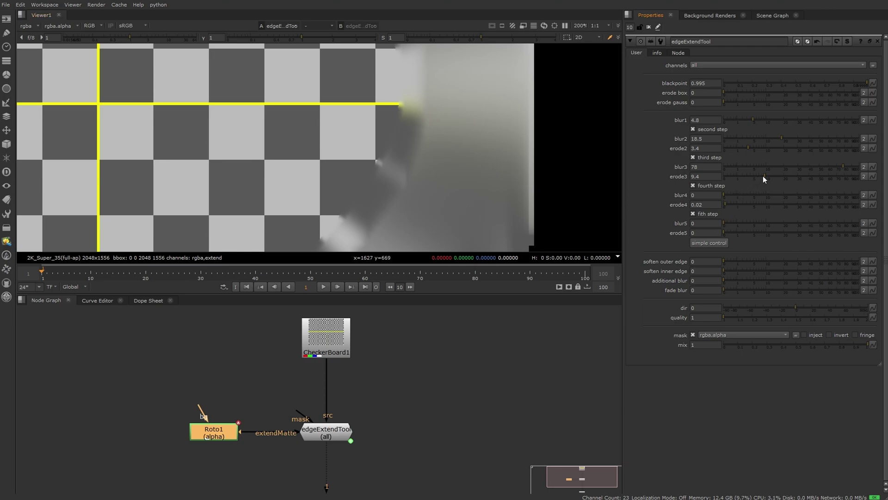
left_click_drag(765, 178, 778, 180)
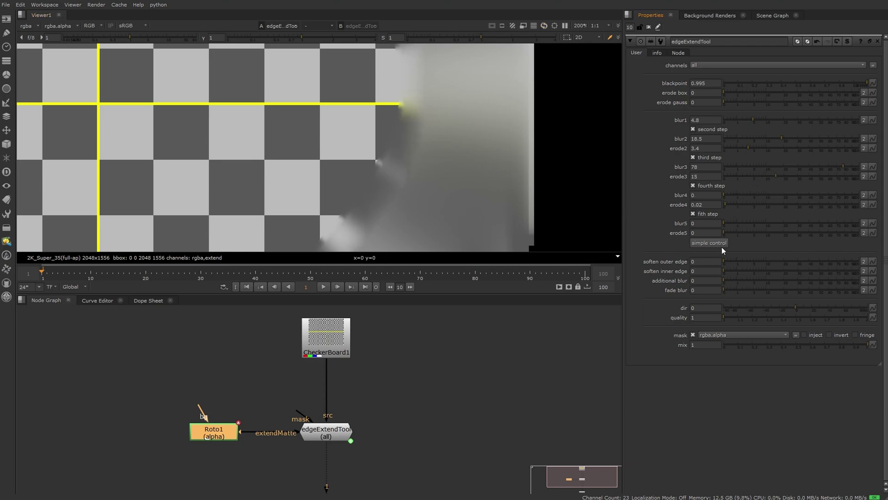
Return to the simple step controls and reduce the last step to 36, keeping first step 2.
left_click(708, 244)
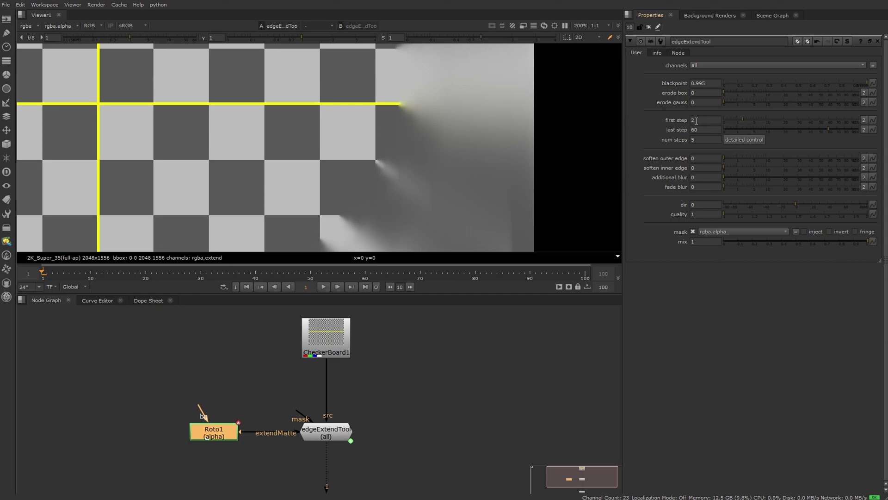
mouse_move(704, 120)
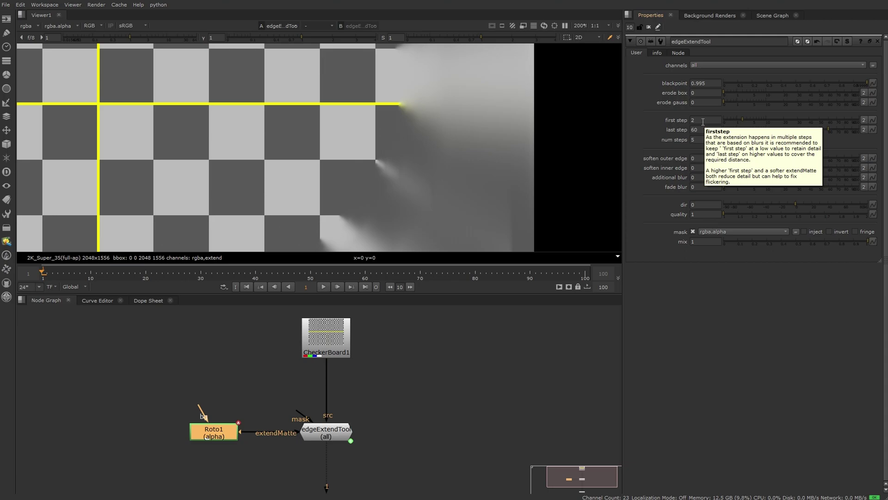
left_click(702, 121)
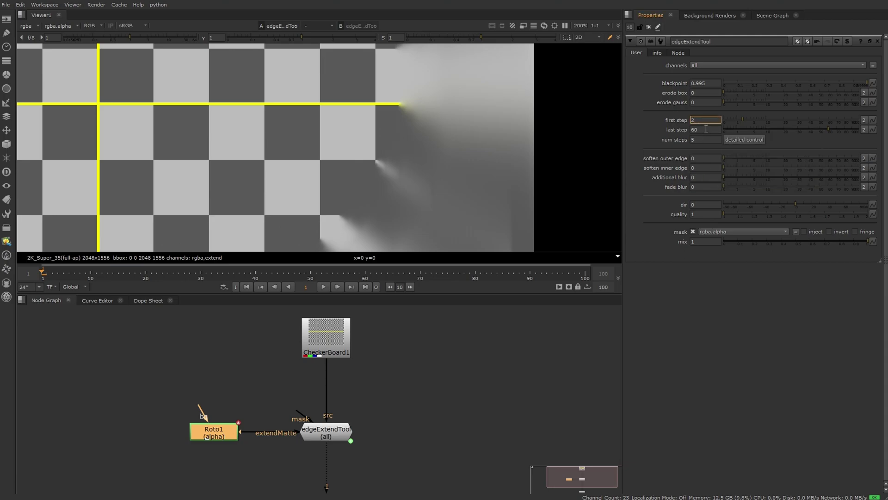
left_click(706, 129)
scroll(445, 159, "down", 3)
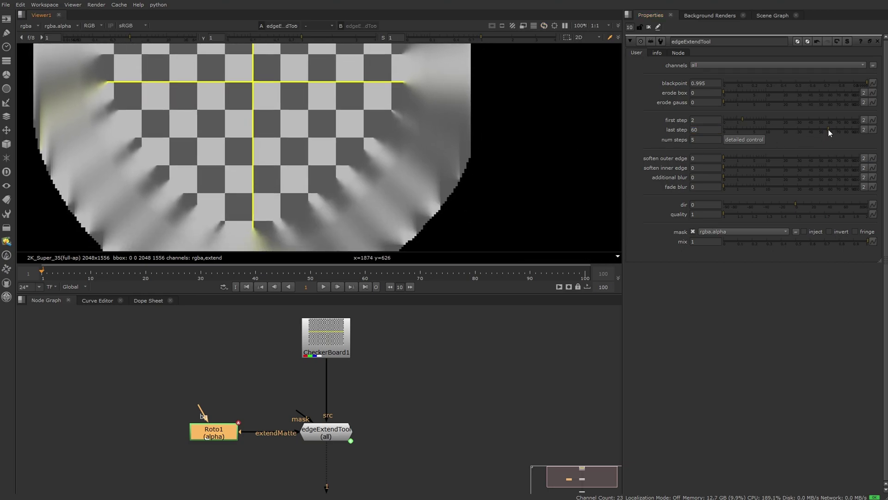
left_click_drag(828, 129, 804, 139)
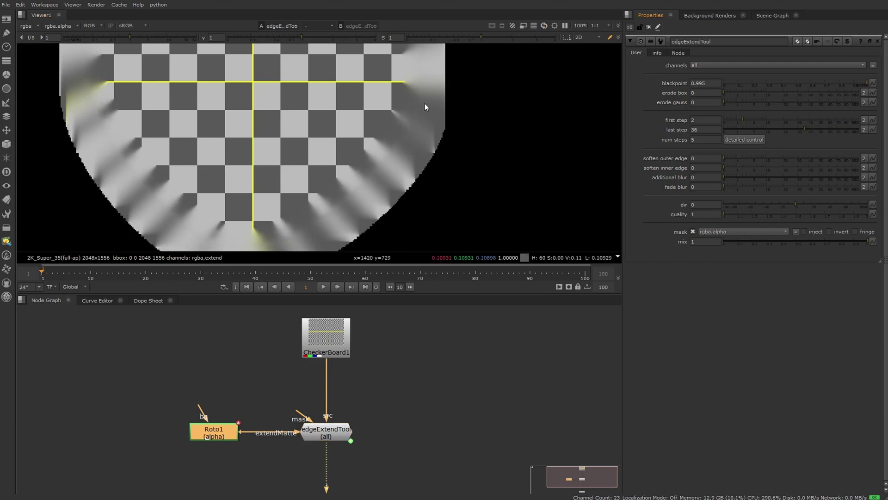
middle_click_drag(426, 107, 431, 201)
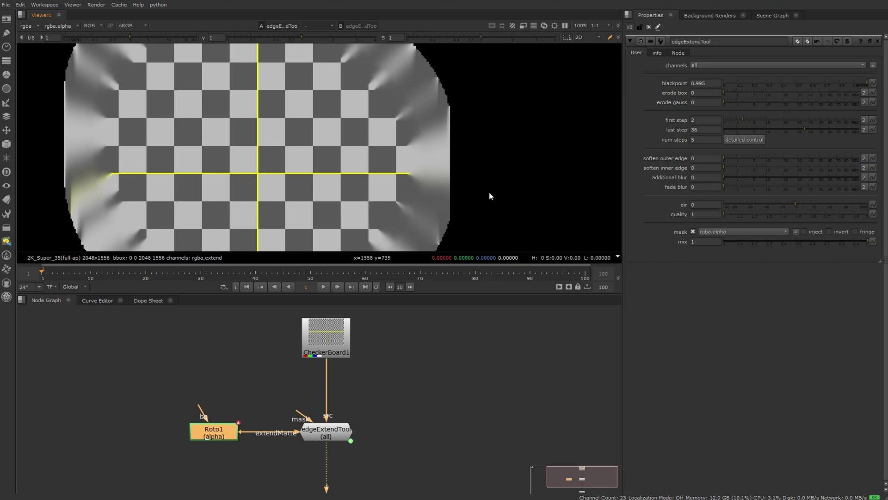
Split first and last step into separate width and height, setting both heights to 0.
left_click(865, 129)
left_click(862, 120)
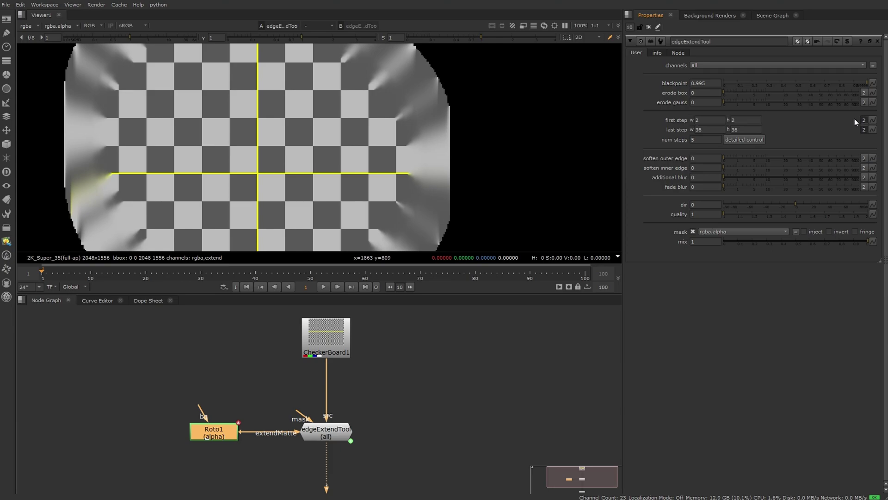
left_click(751, 121)
type("0")
key("Tab")
key("Tab")
type("0")
key("Return")
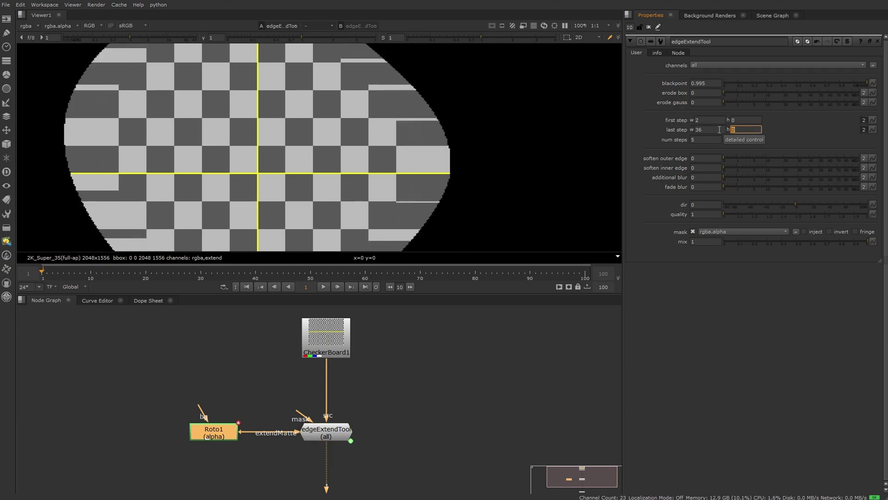
Set the last step height to 11 and rotate dir to angle the extension diagonally.
scroll(416, 184, "up", 5)
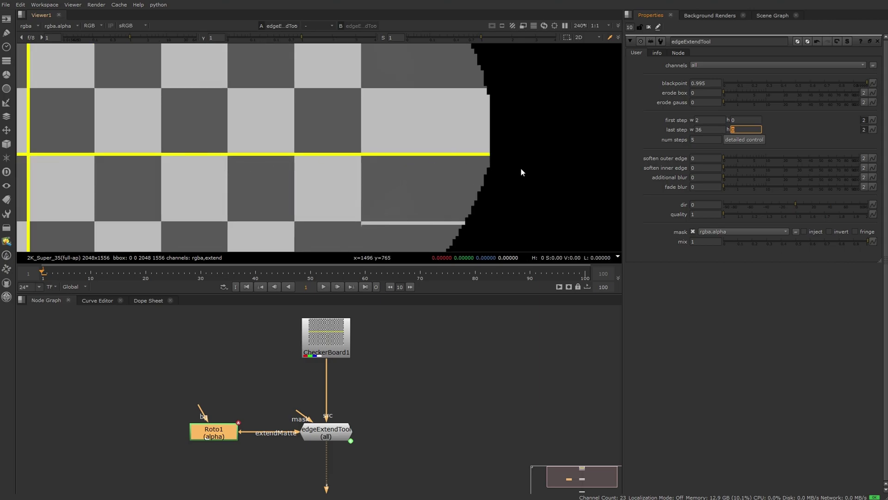
left_click(785, 127)
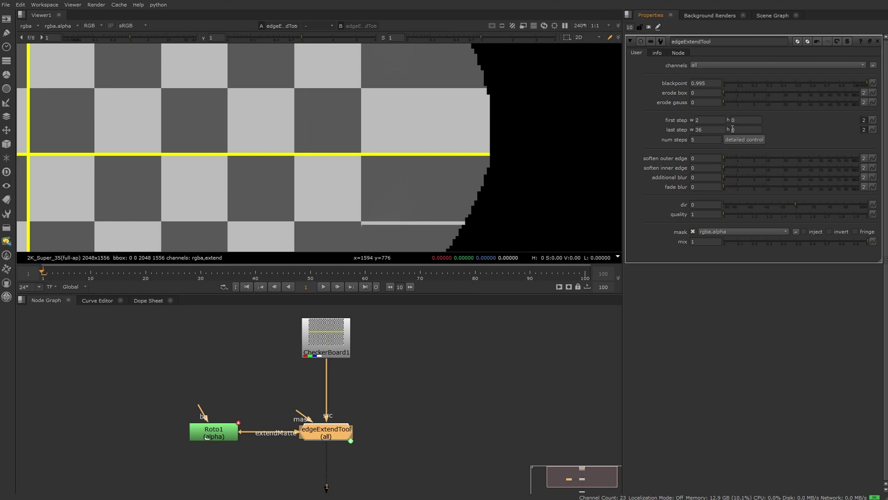
left_click(733, 129)
type("2")
key("Return")
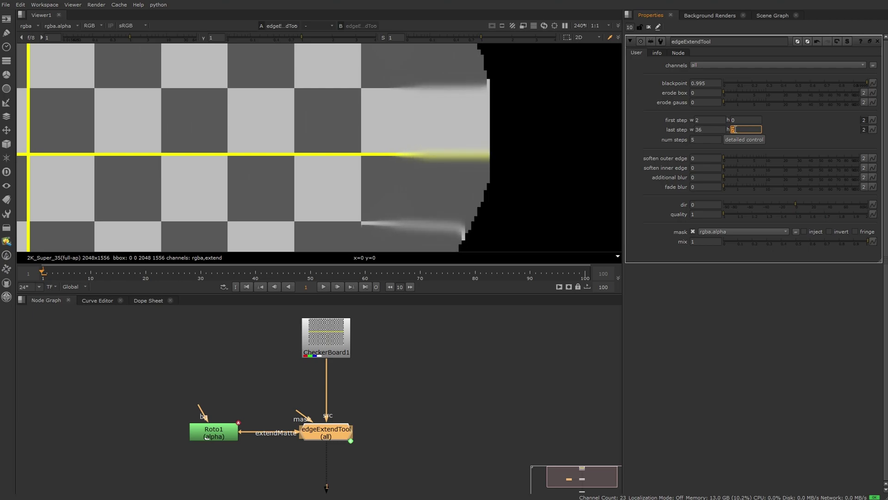
type("1")
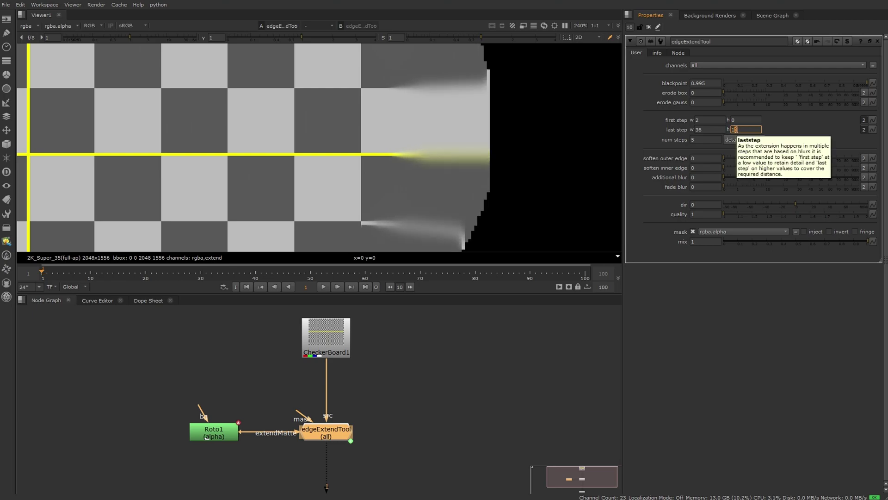
scroll(454, 154, "down", 5)
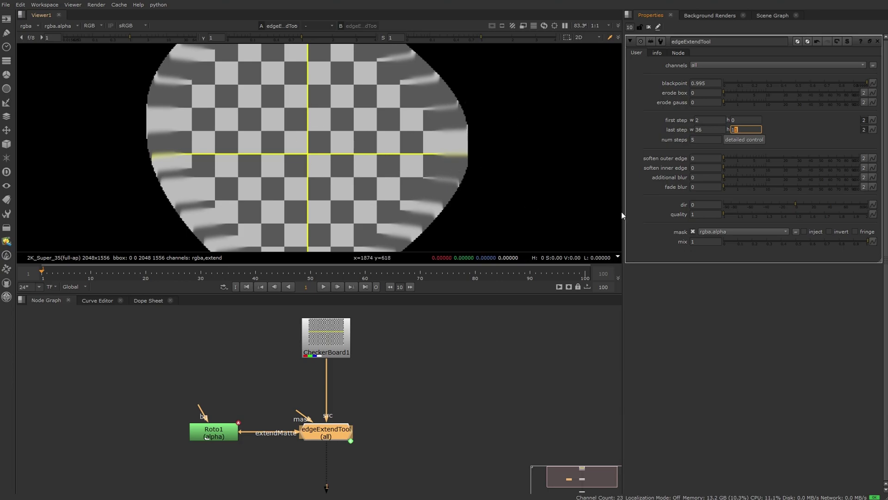
left_click(796, 205)
left_click_drag(797, 204, 757, 209)
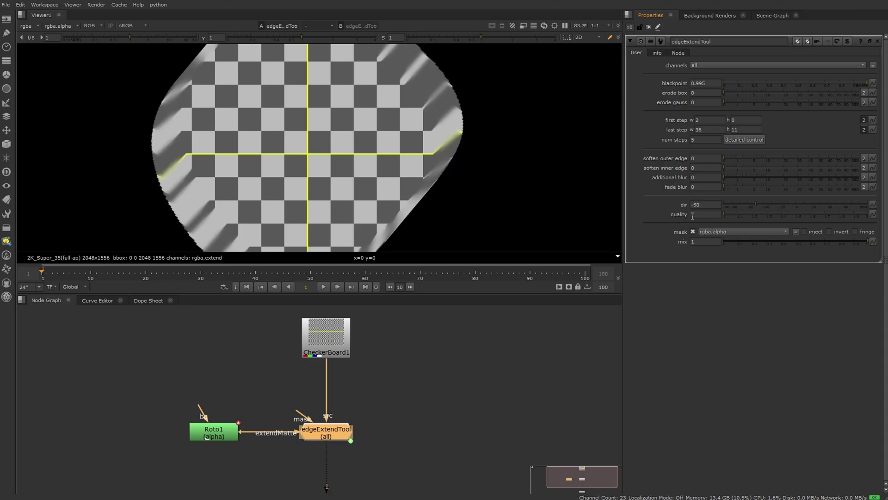
Reset the last step height to 0 and fine-tune dir to -39 while inspecting the yellow edge.
scroll(443, 126, "up", 5)
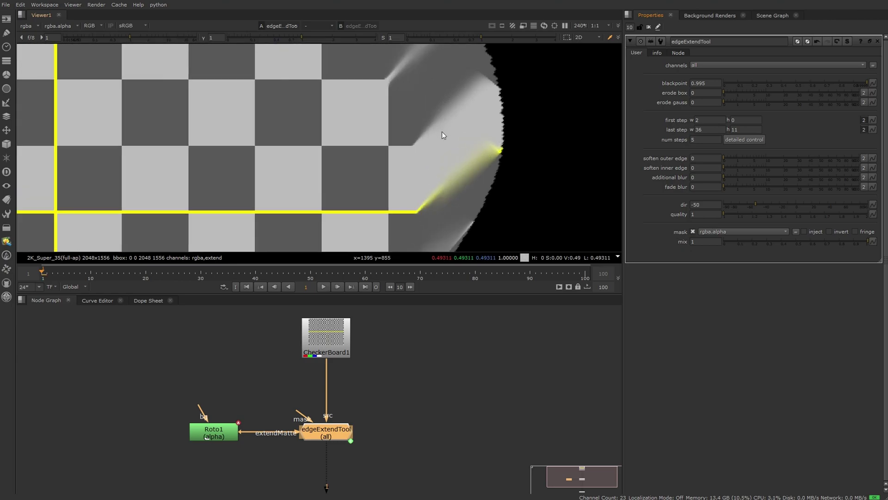
double_click(750, 133)
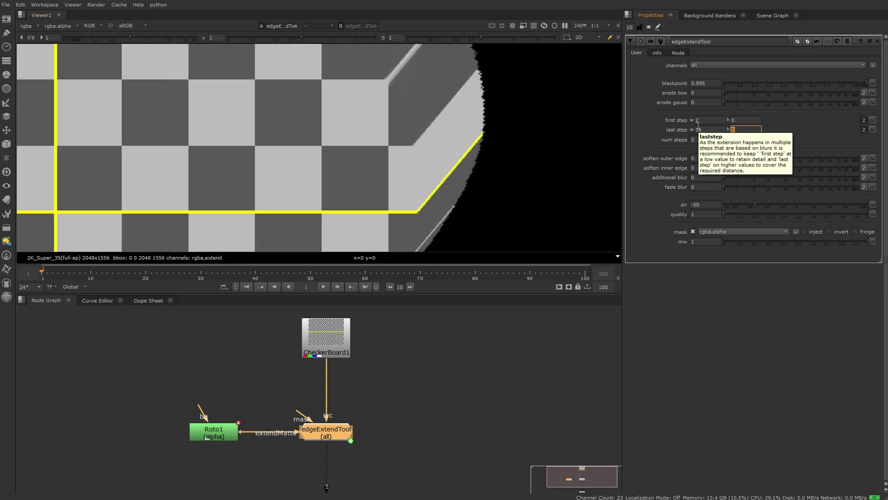
scroll(431, 132, "up", 4)
type("0")
middle_click_drag(476, 182, 493, 103)
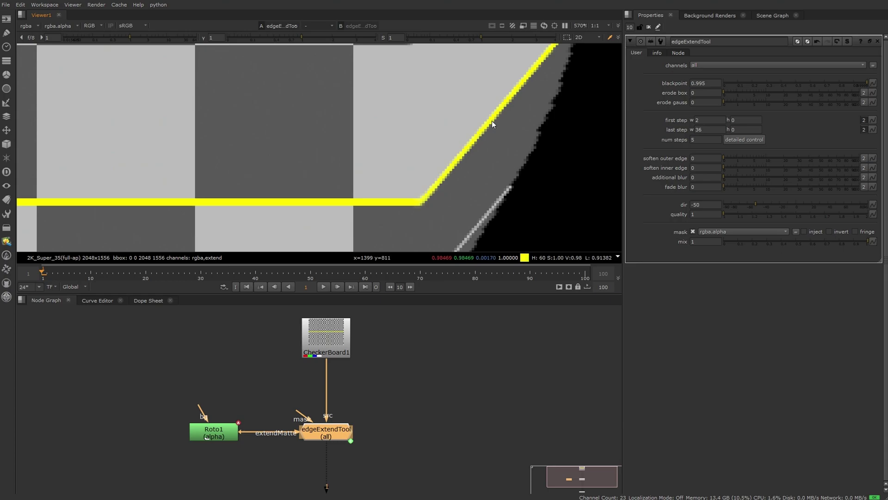
middle_click_drag(498, 107, 456, 131)
scroll(457, 134, "up", 2)
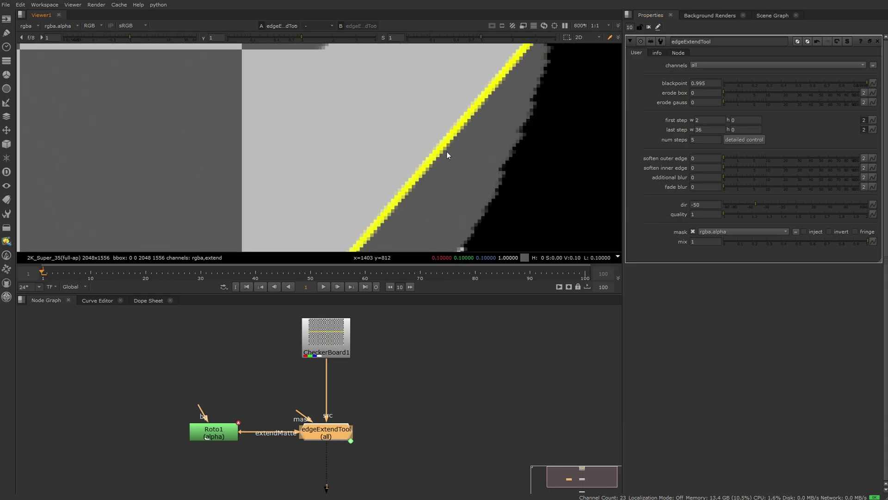
middle_click_drag(446, 152, 467, 130)
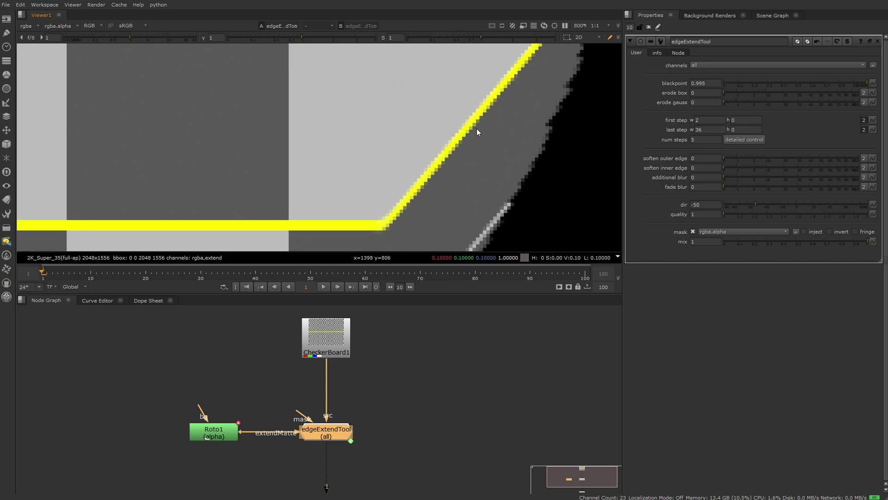
left_click_drag(749, 203, 765, 204)
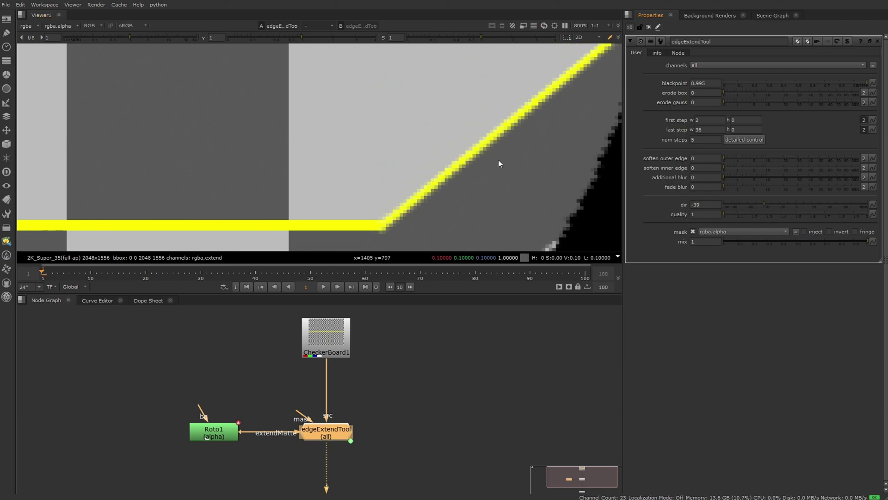
double_click(692, 214)
type("2")
key("Return")
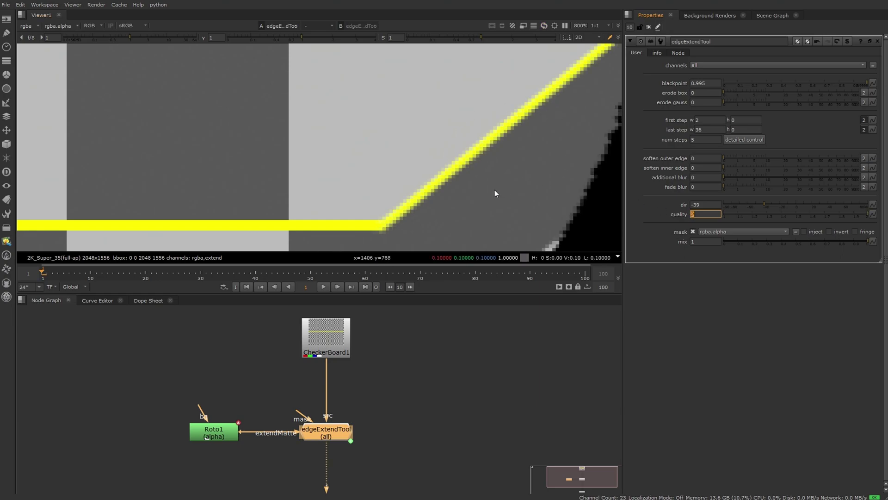
scroll(505, 128, "down", 1)
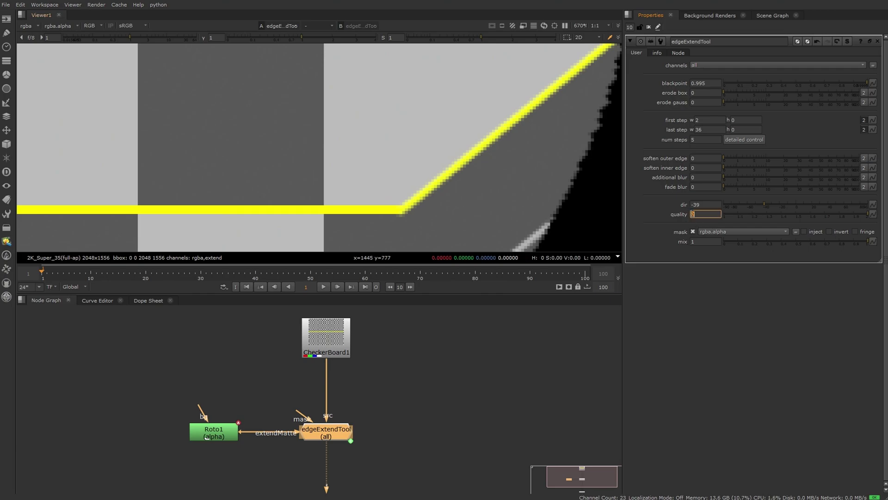
type("1")
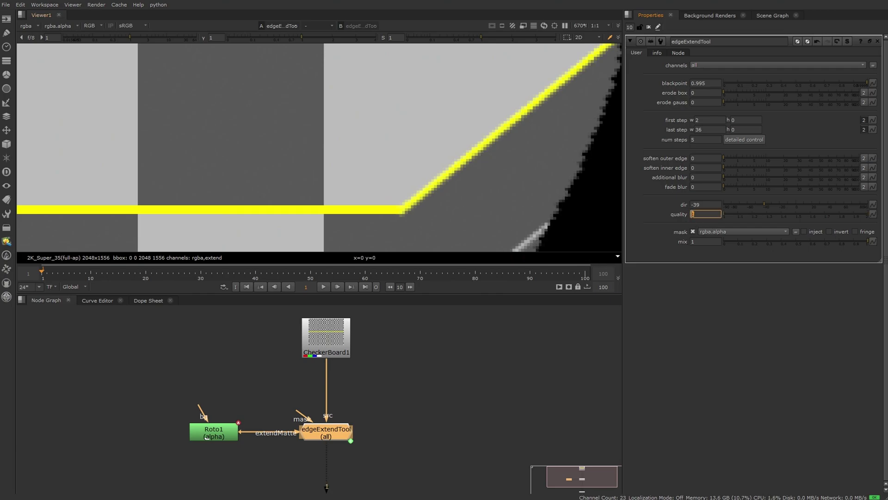
left_click(708, 205)
type("0")
key("Return")
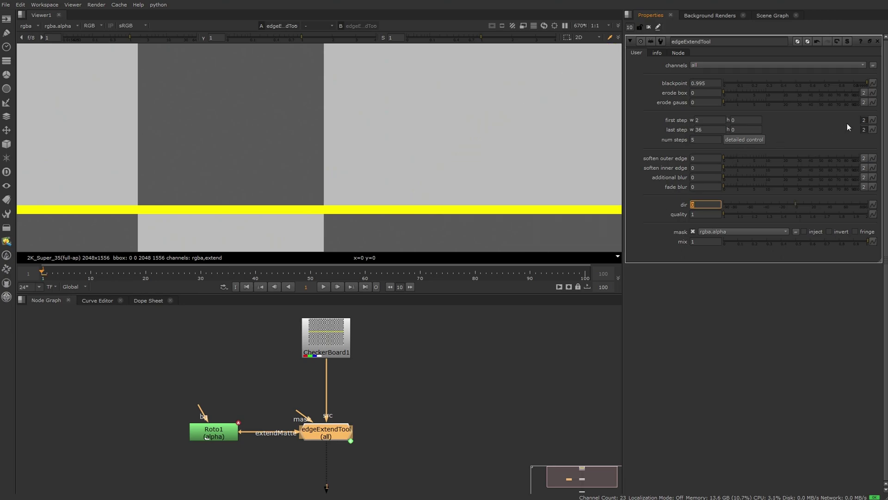
left_click(864, 120)
left_click(865, 130)
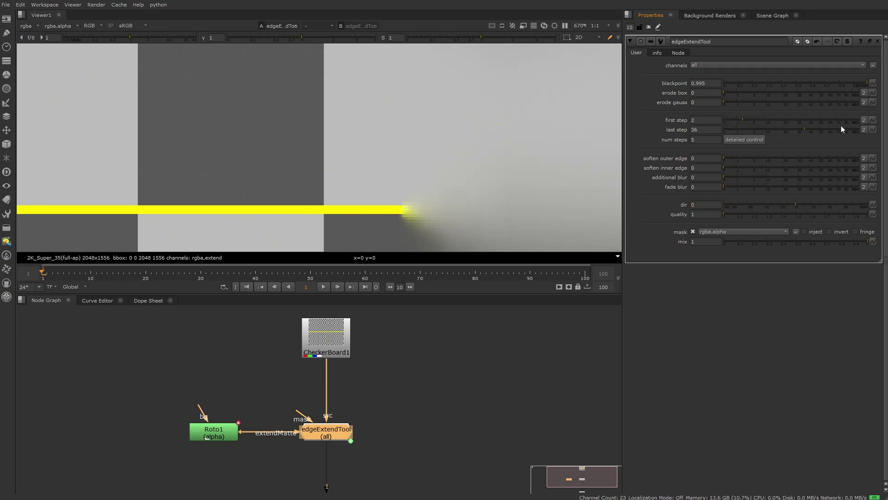
type("60")
key("Return")
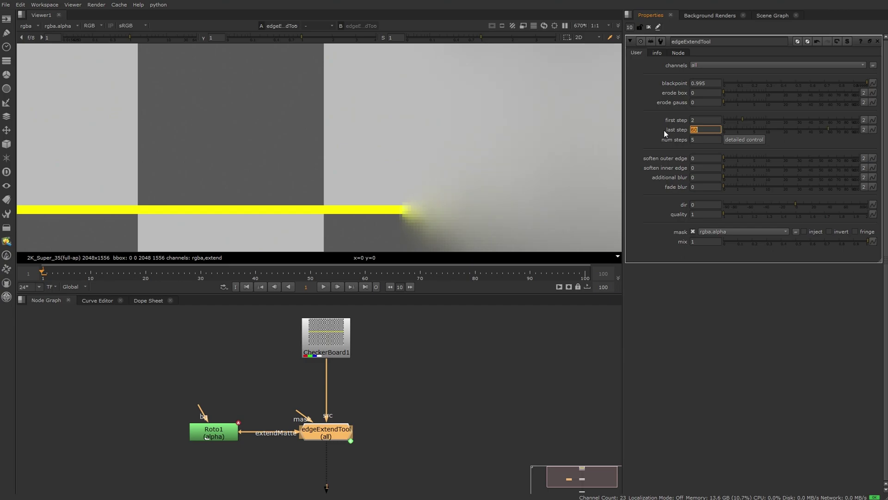
scroll(451, 165, "down", 6)
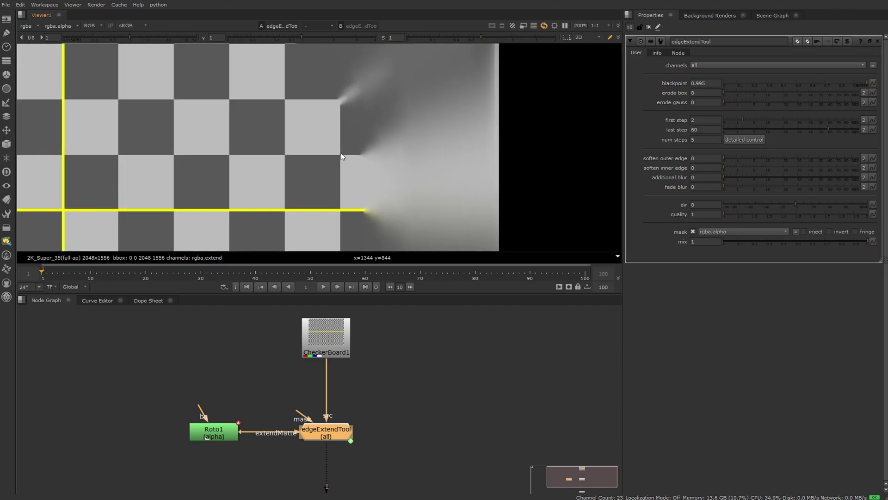
scroll(343, 160, "down", 3)
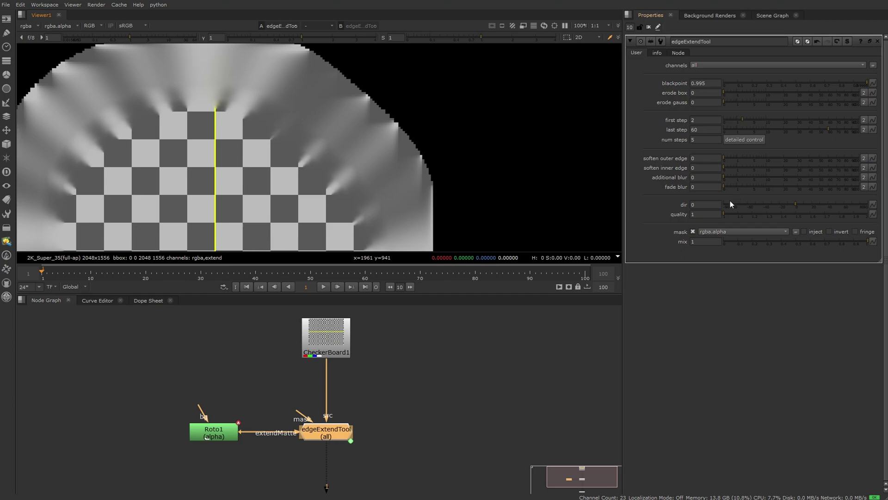
mouse_move(726, 157)
left_mouse_down()
mouse_move(803, 160)
mouse_move(726, 157)
mouse_move(793, 164)
mouse_move(732, 161)
left_mouse_up()
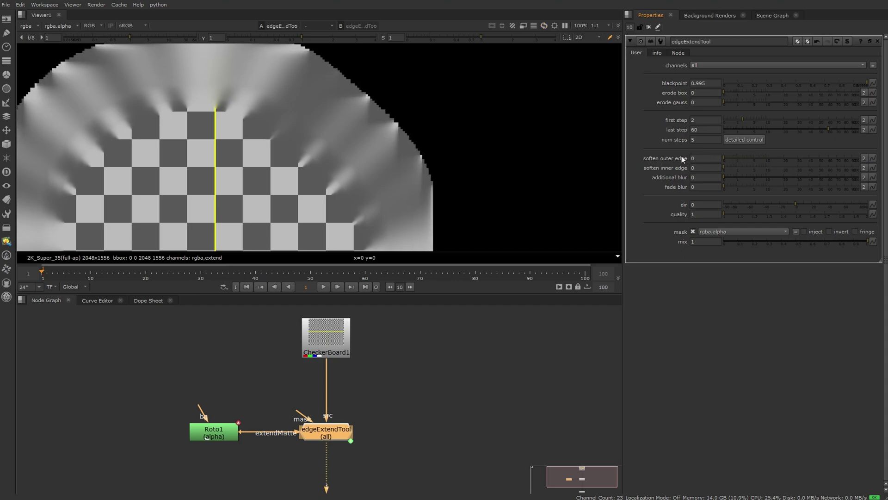
scroll(392, 122, "up", 3)
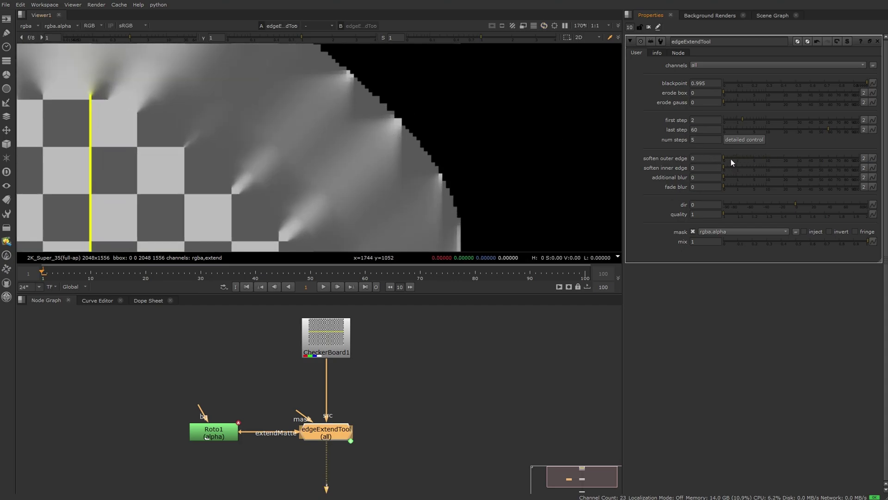
left_click_drag(732, 162, 816, 169)
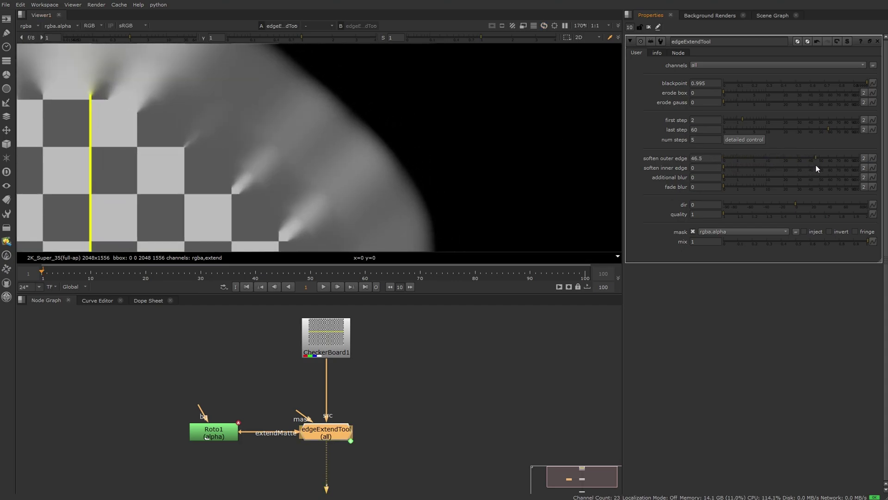
middle_click_drag(327, 172, 434, 157)
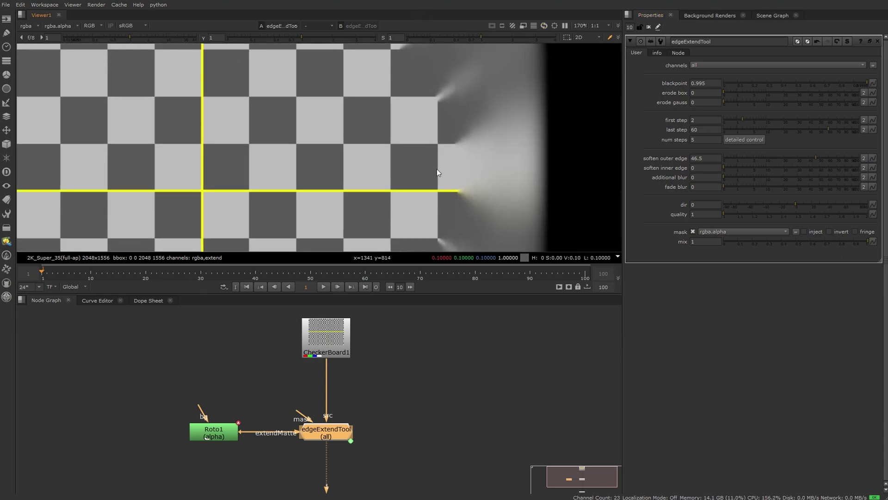
scroll(465, 206, "up", 4)
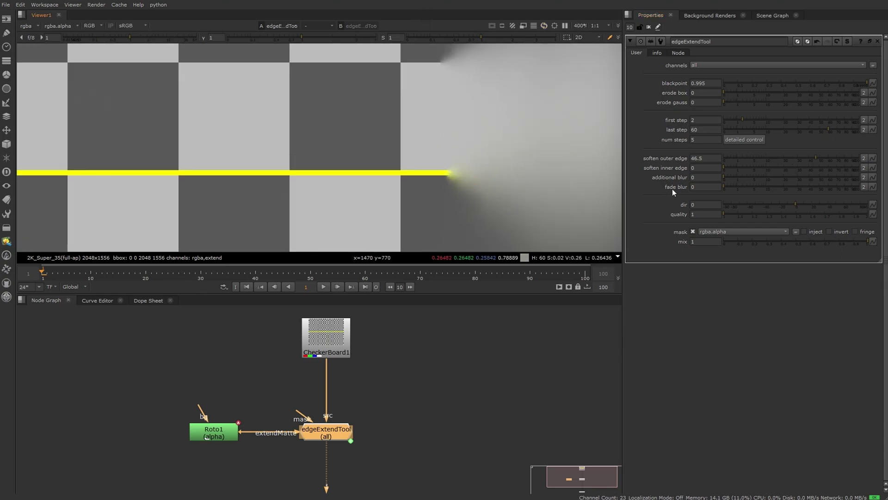
left_click_drag(724, 166, 791, 168)
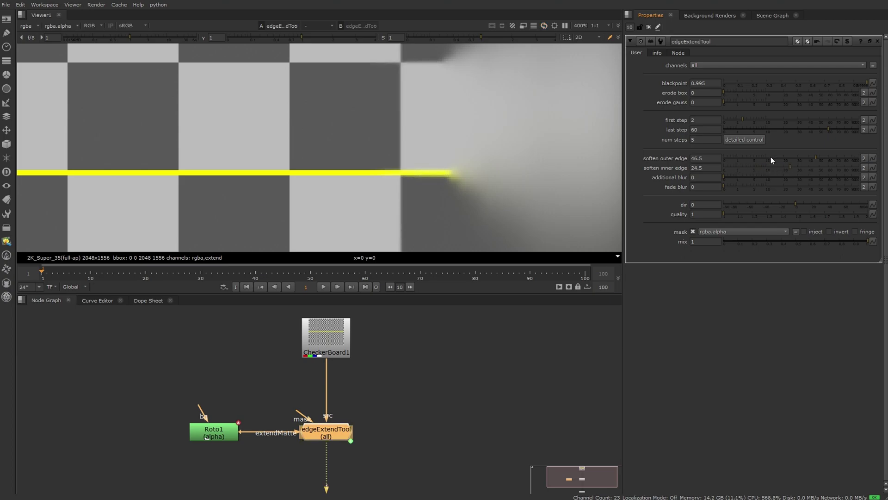
double_click(695, 120)
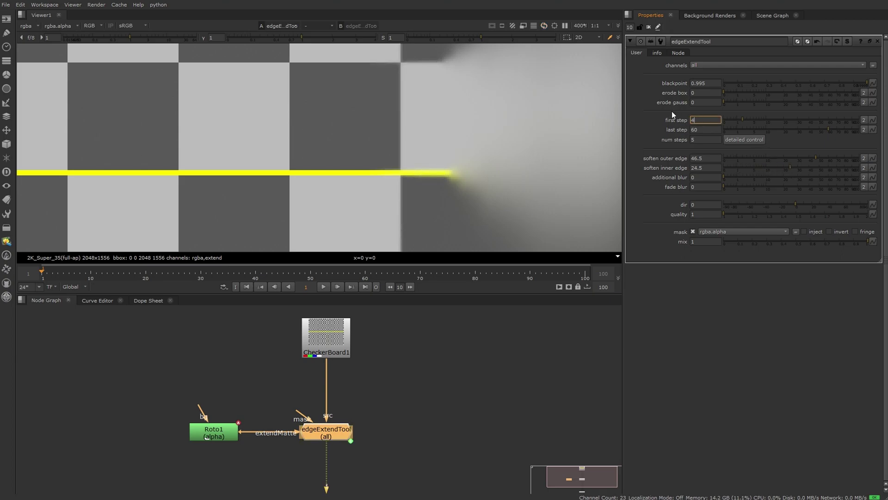
type("4")
key("Return")
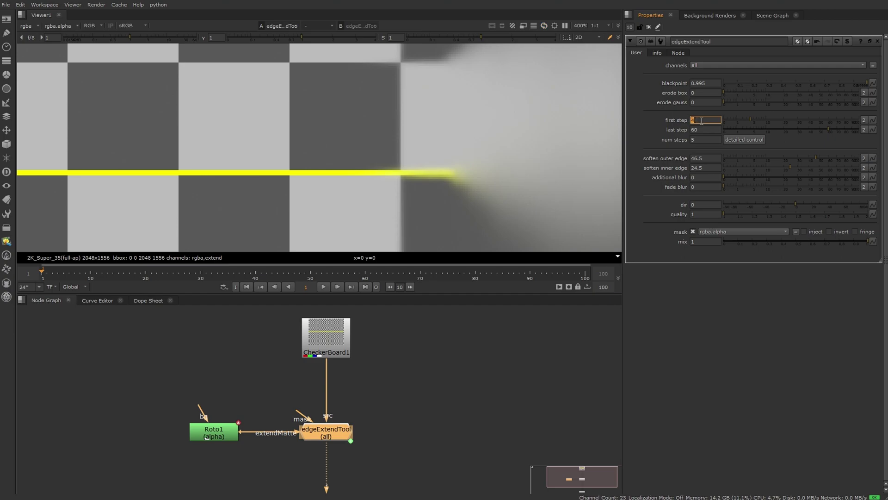
type("2")
key("Return")
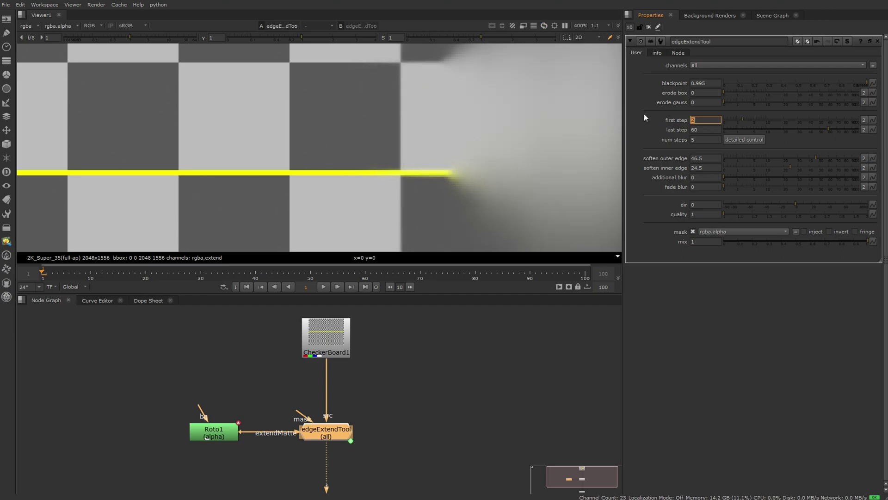
left_click_drag(791, 173, 701, 155)
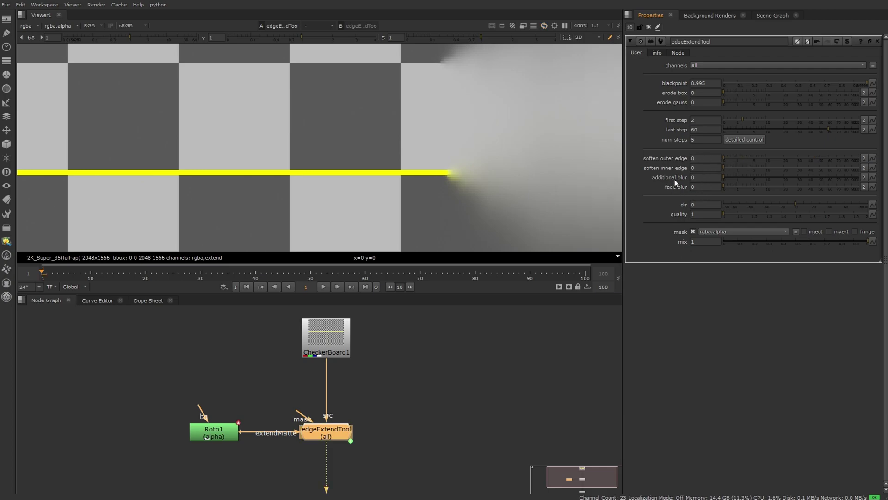
Open Roto1 and draw a closed Bezier2 shape at the checkerboard's centre.
scroll(480, 187, "down", 6)
scroll(451, 143, "up", 1)
scroll(426, 172, "up", 1)
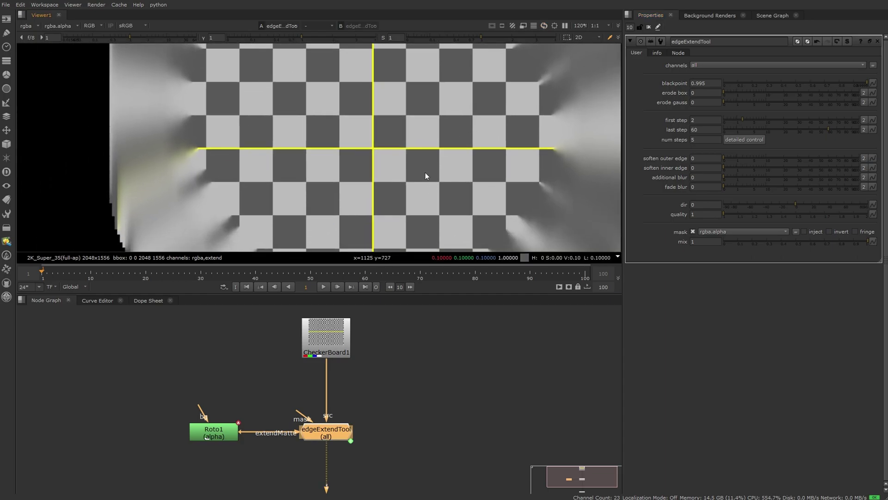
double_click(222, 430)
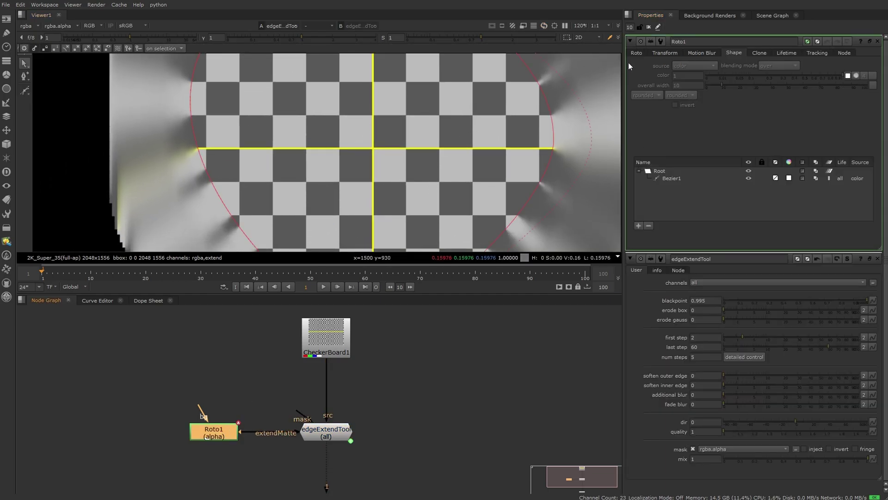
left_click(637, 54)
left_click(25, 91)
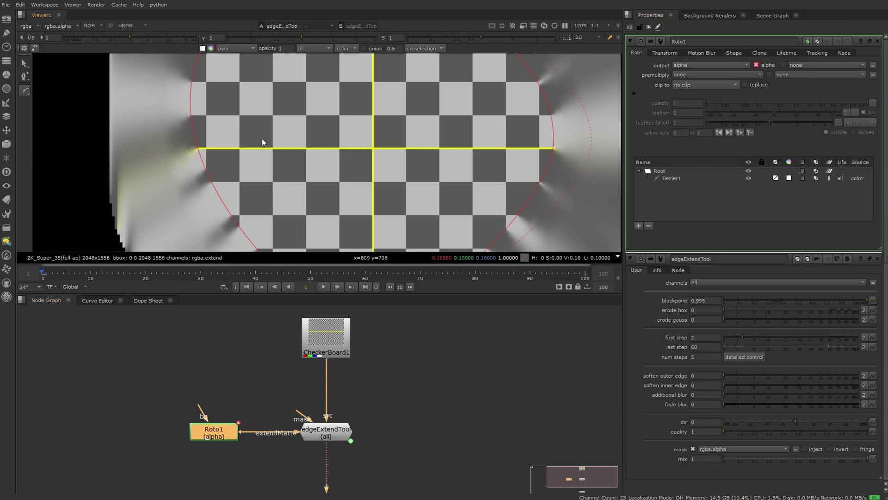
left_click(313, 105)
left_click_drag(383, 127, 386, 142)
left_click(359, 177)
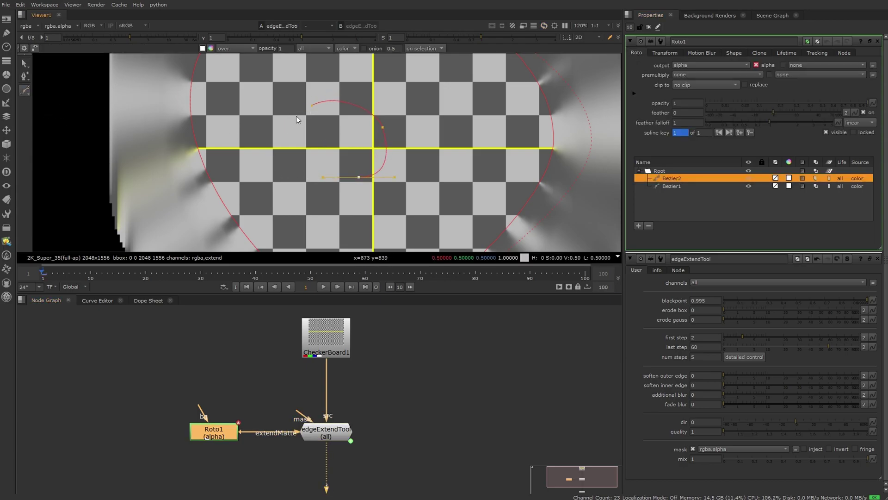
left_click(312, 106)
Set Bezier2's colour to 0, pull its bottom point down and move its upper-right point outward.
left_click(740, 52)
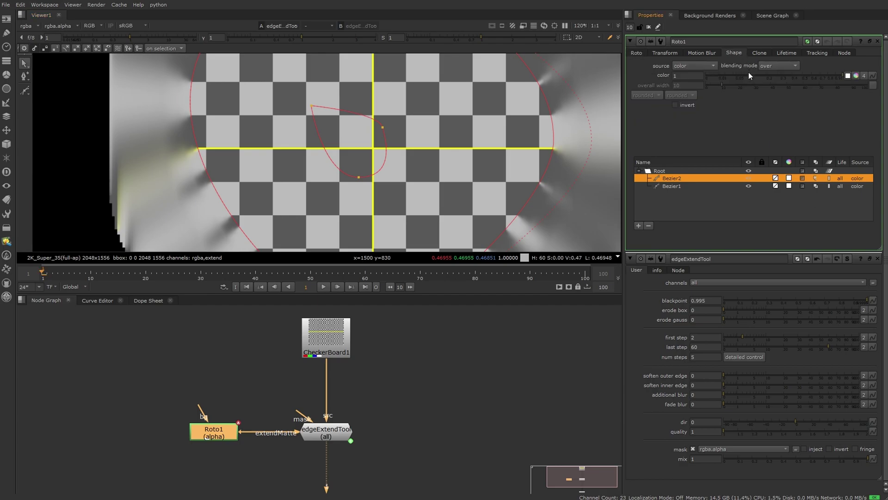
left_click_drag(748, 73, 697, 78)
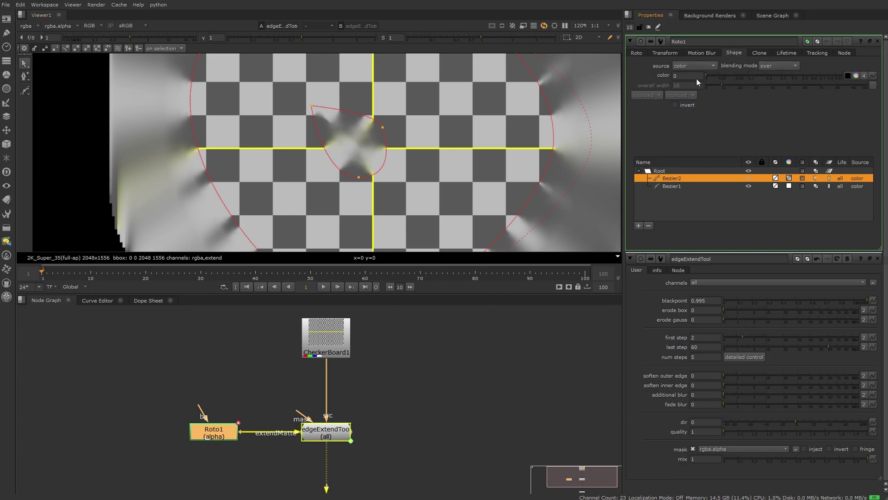
left_click(376, 188)
scroll(365, 156, "up", 3)
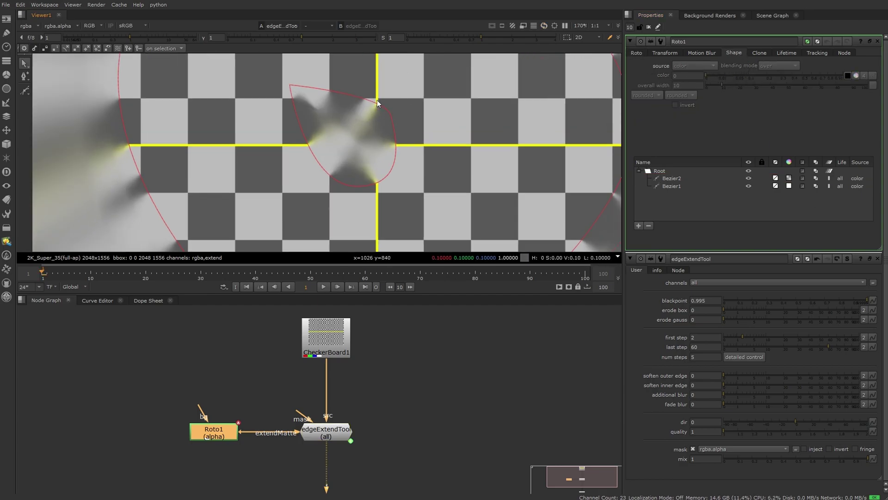
left_click(348, 185)
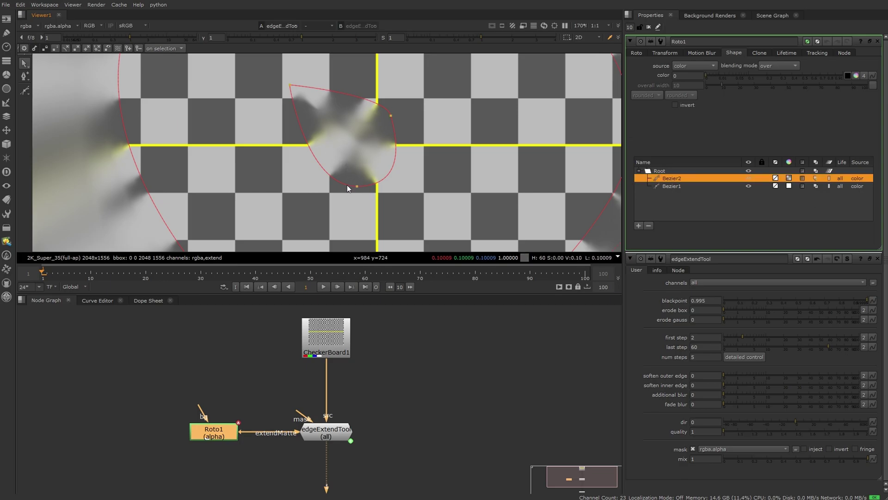
middle_click_drag(354, 186, 343, 153)
left_click_drag(343, 154, 343, 237)
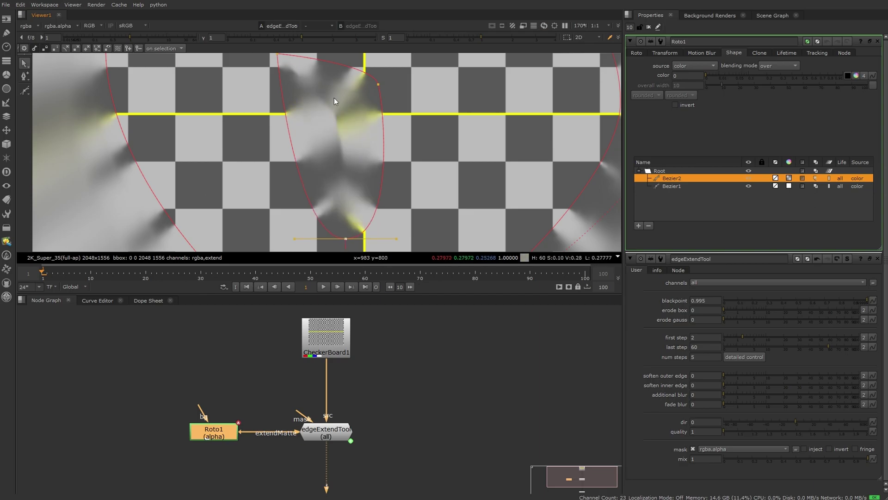
mouse_move(379, 84)
left_mouse_down()
mouse_move(432, 87)
mouse_move(380, 90)
mouse_move(389, 88)
left_mouse_up()
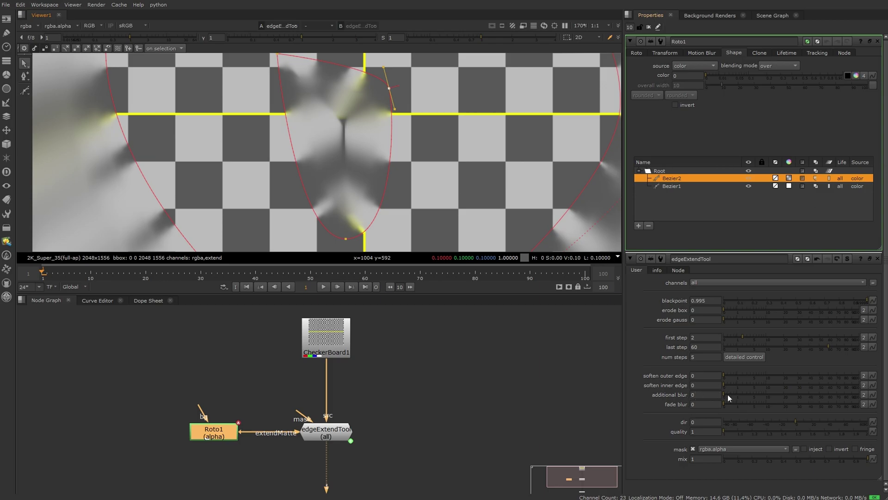
left_click(878, 41)
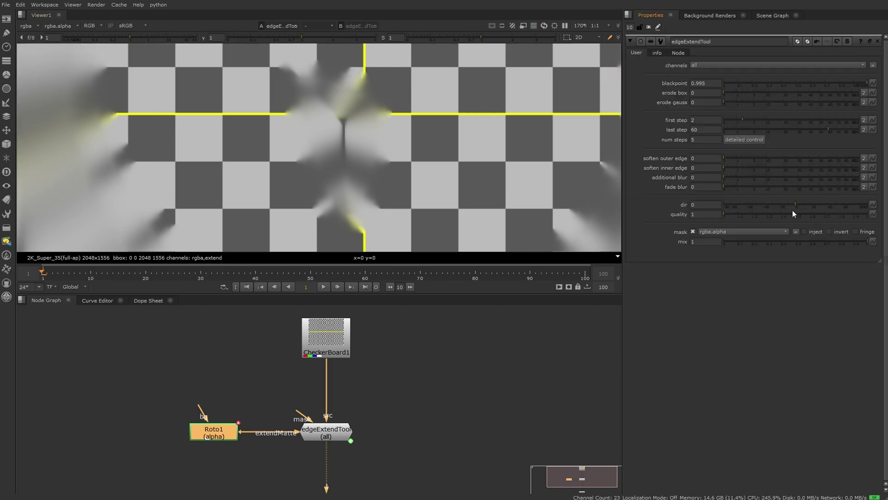
Drag edgeExtendTool's additional blur to 34 and fade blur to 21.5.
left_click_drag(725, 176, 802, 182)
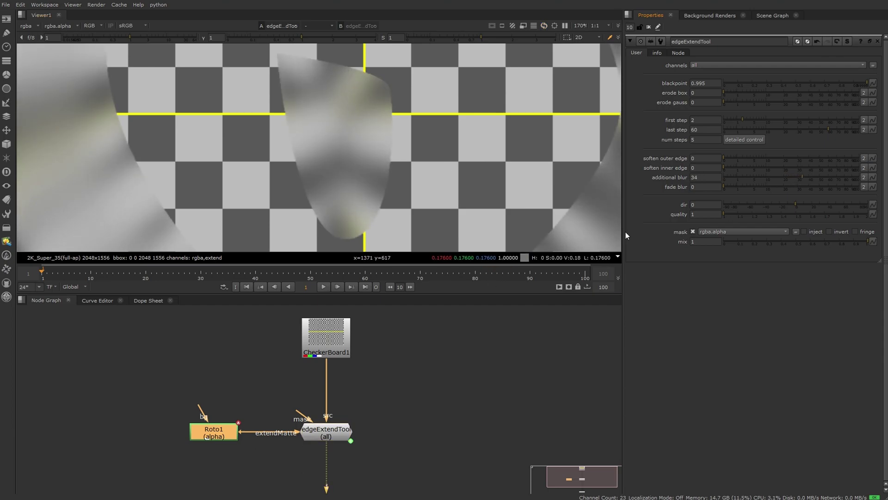
left_click_drag(728, 185, 803, 182)
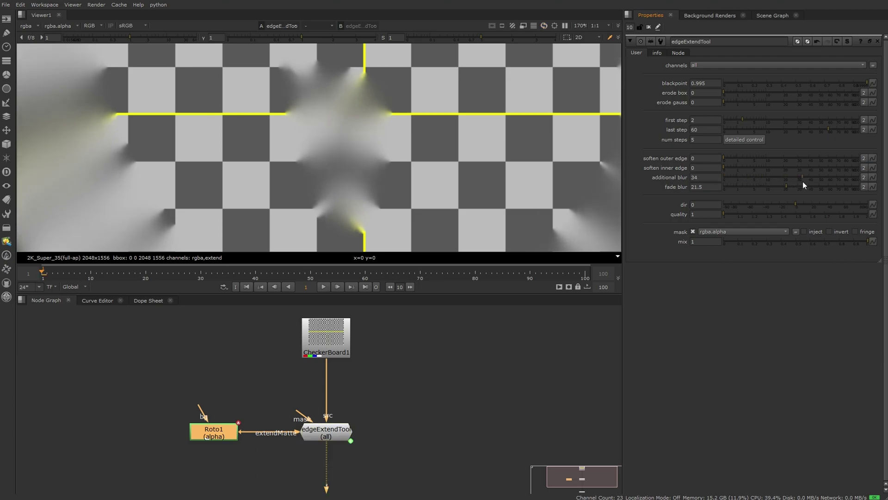
scroll(362, 136, "down", 3)
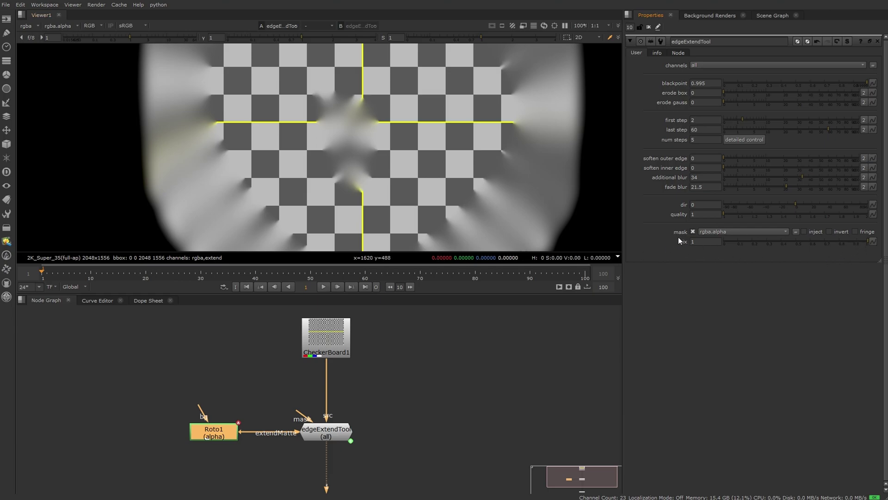
left_click_drag(298, 417, 242, 355)
middle_click_drag(411, 195, 366, 187)
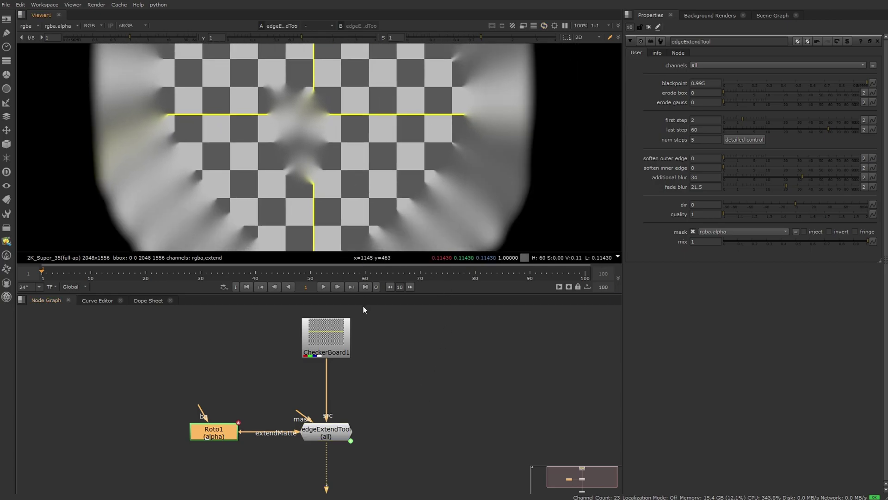